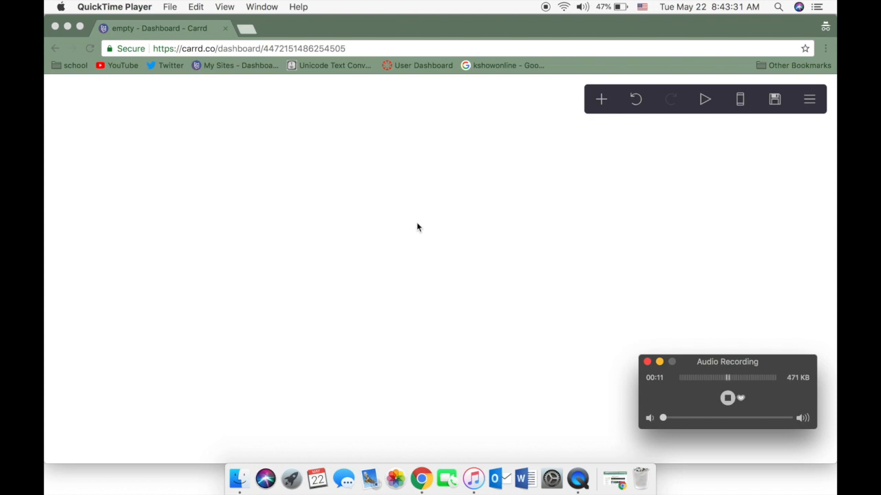
# Add an image element to the empty page and upload IMG_5704.PNG with the crop expanded to the full picture
pyautogui.click(474, 230)
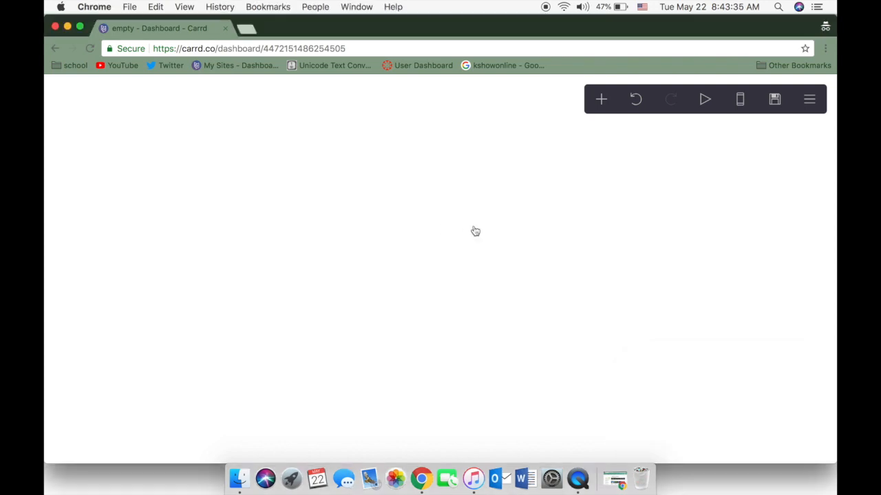
pyautogui.click(598, 109)
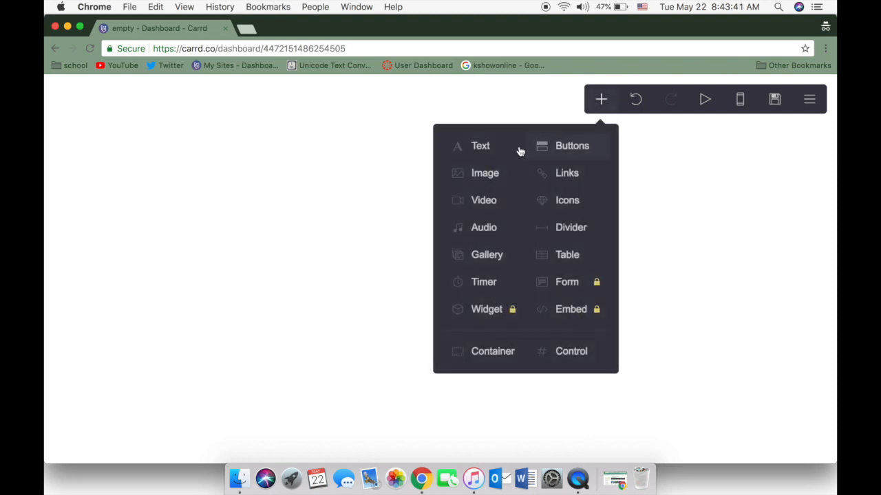
pyautogui.click(468, 174)
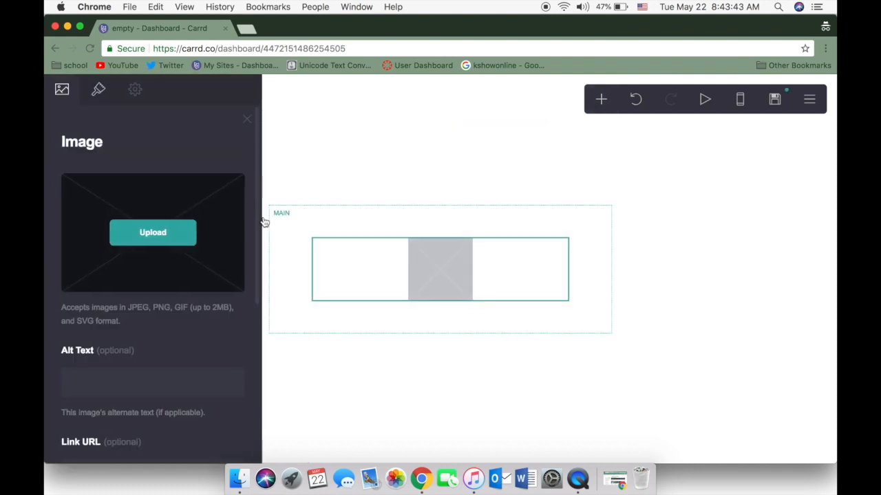
pyautogui.click(173, 231)
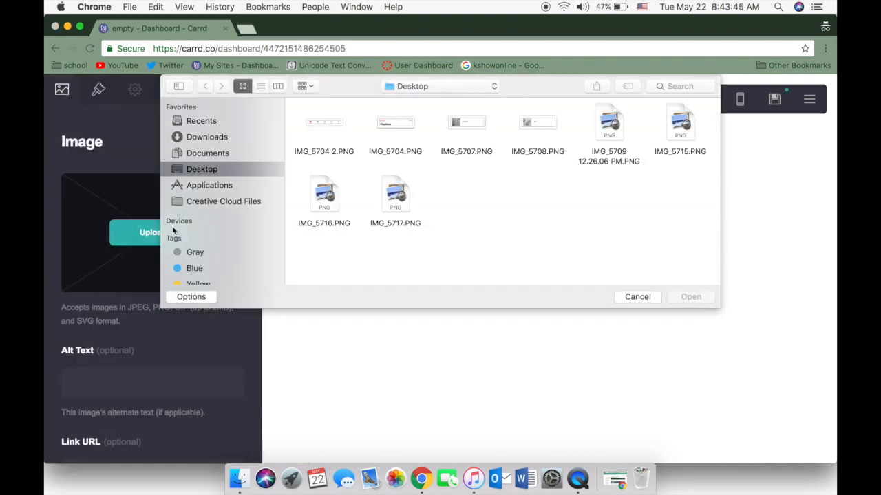
pyautogui.click(397, 126)
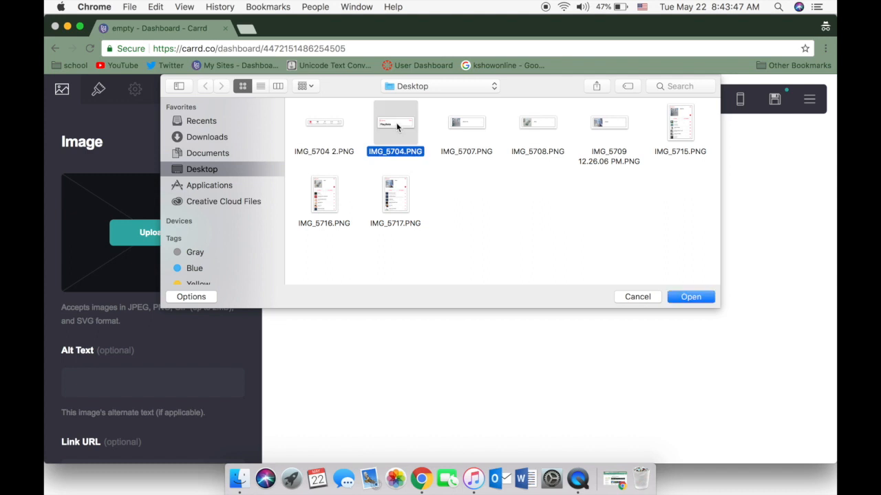
pyautogui.click(689, 296)
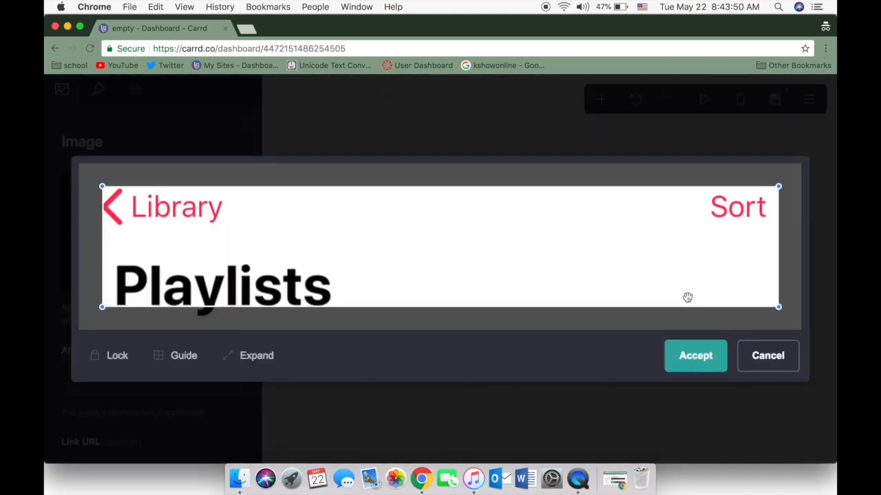
pyautogui.click(246, 363)
pyautogui.click(689, 365)
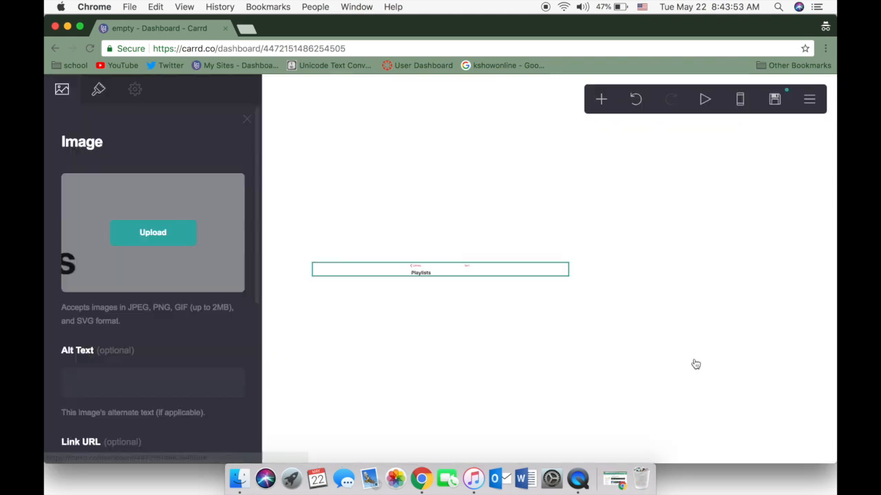
# Set the Playlists header image's width to 22.75 in its appearance settings
pyautogui.click(99, 91)
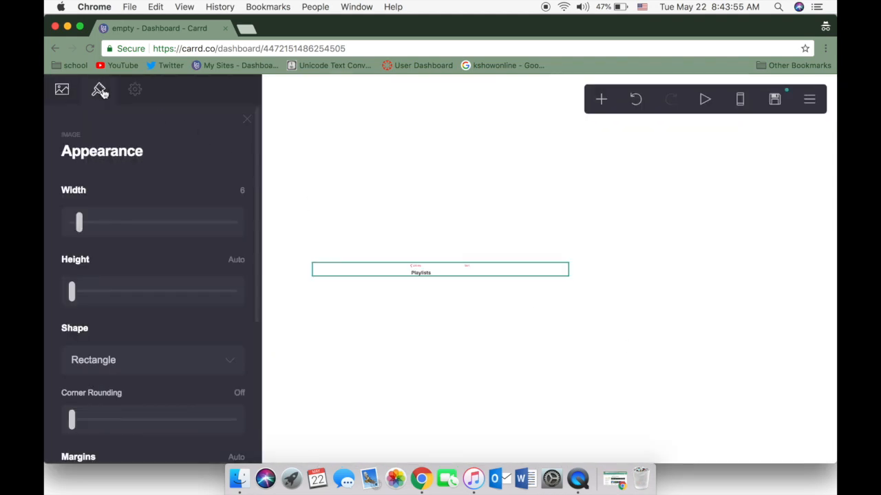
pyautogui.moveTo(79, 222); pyautogui.dragTo(105, 229)
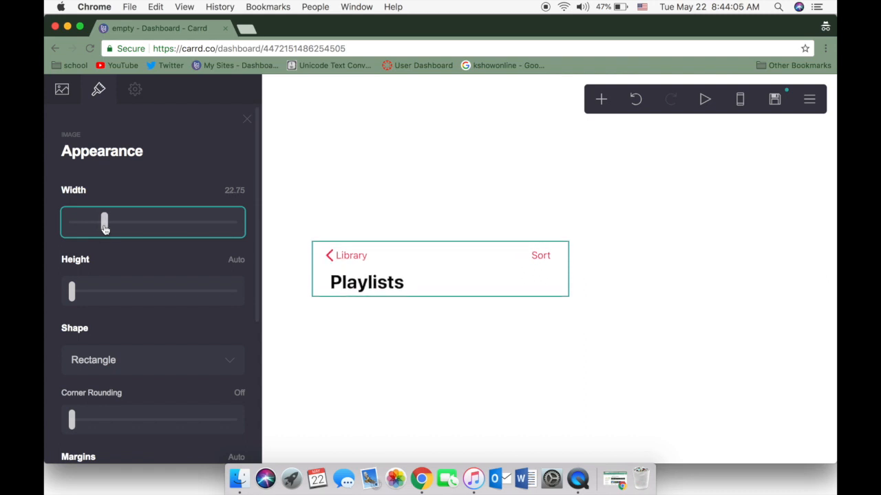
pyautogui.scroll(-3, 158, 170)
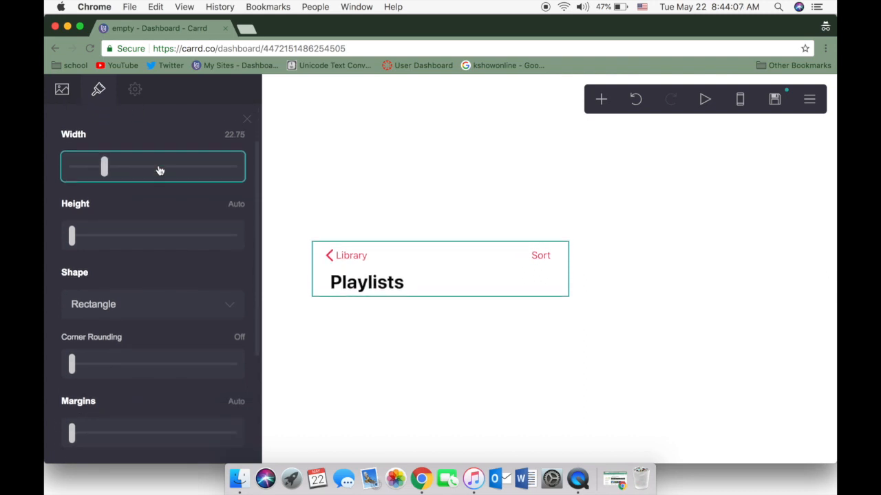
pyautogui.scroll(-1, 192, 277)
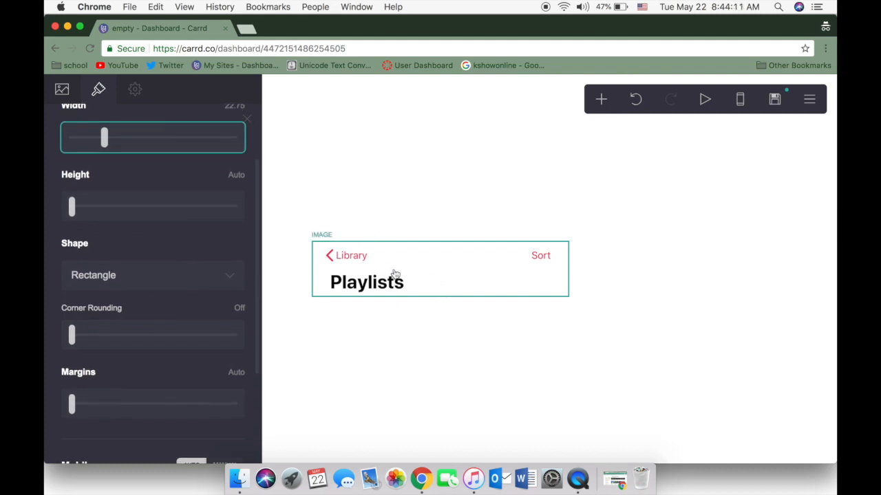
pyautogui.press('Escape')
pyautogui.click(367, 286)
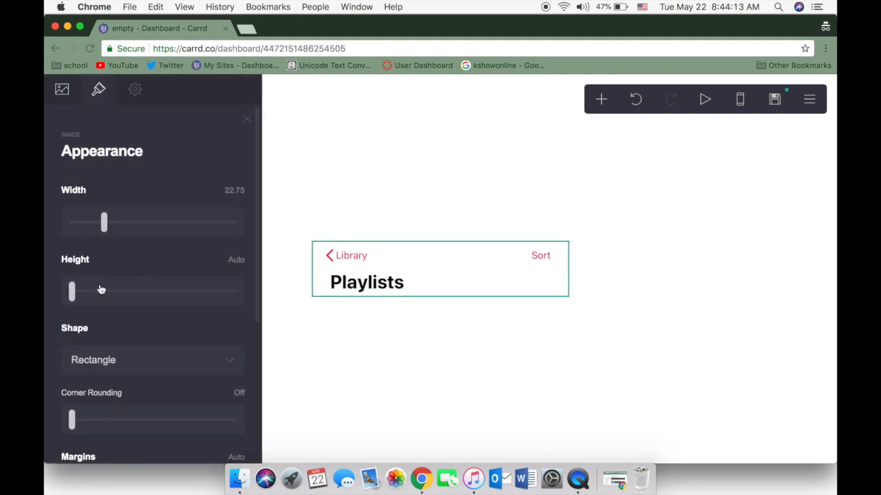
# Add an image element below the Playlists header and upload IMG_5707.PNG, keeping the whole picture in the crop
pyautogui.click(601, 99)
pyautogui.click(486, 176)
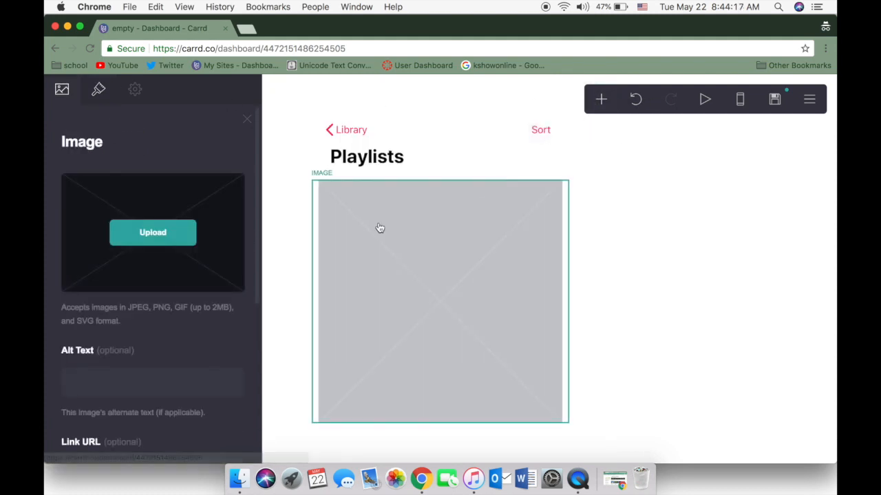
pyautogui.click(141, 231)
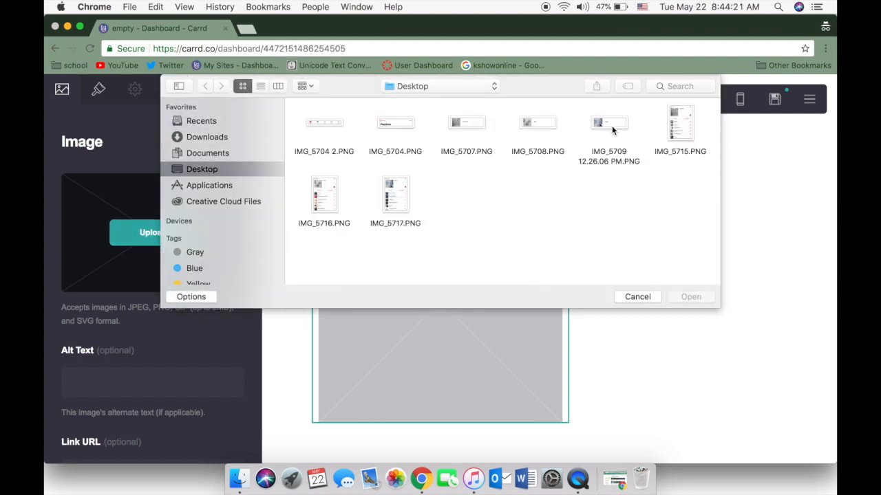
pyautogui.click(475, 126)
pyautogui.click(701, 295)
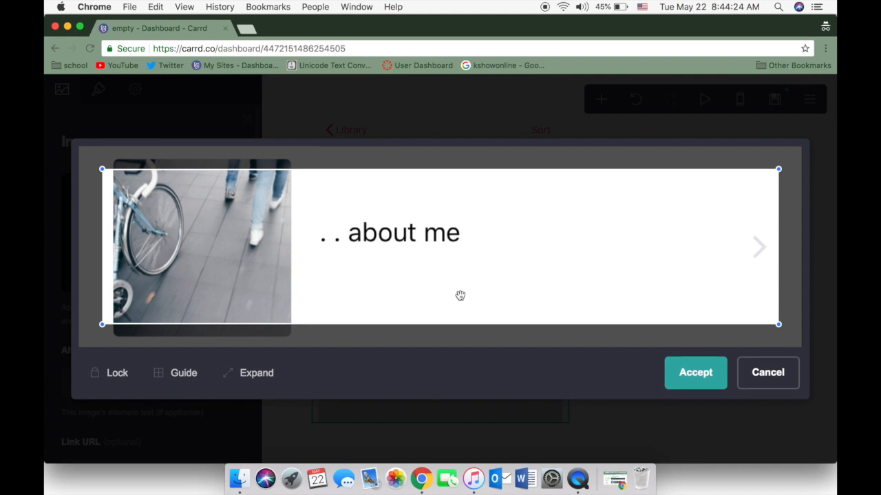
pyautogui.click(268, 373)
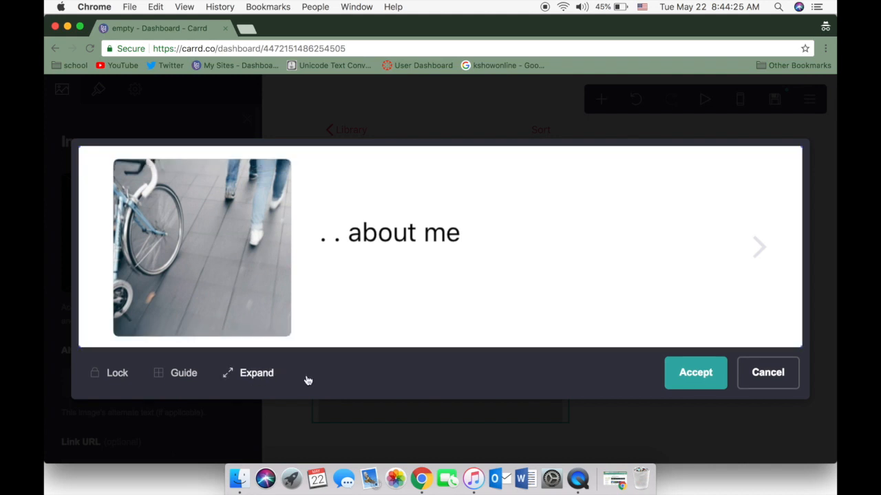
pyautogui.click(698, 381)
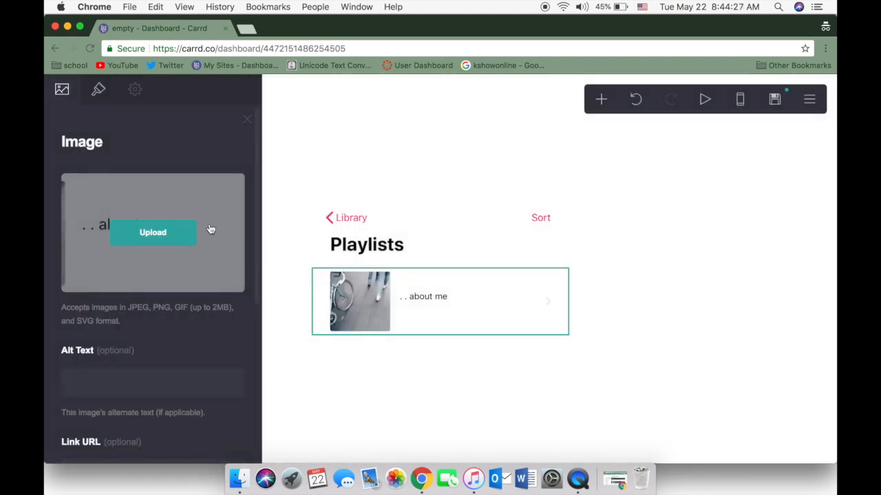
# Add another image element below the "about me" row and upload IMG_5708.PNG uncropped
pyautogui.click(602, 107)
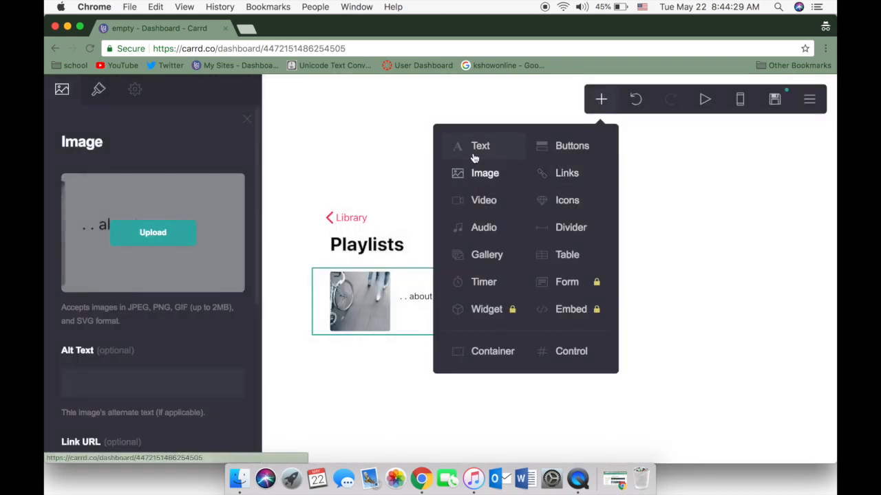
pyautogui.click(485, 177)
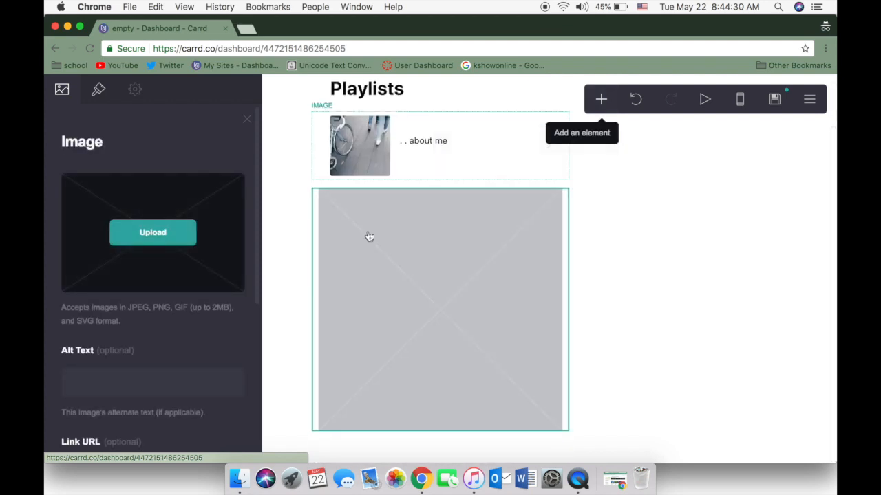
pyautogui.click(164, 223)
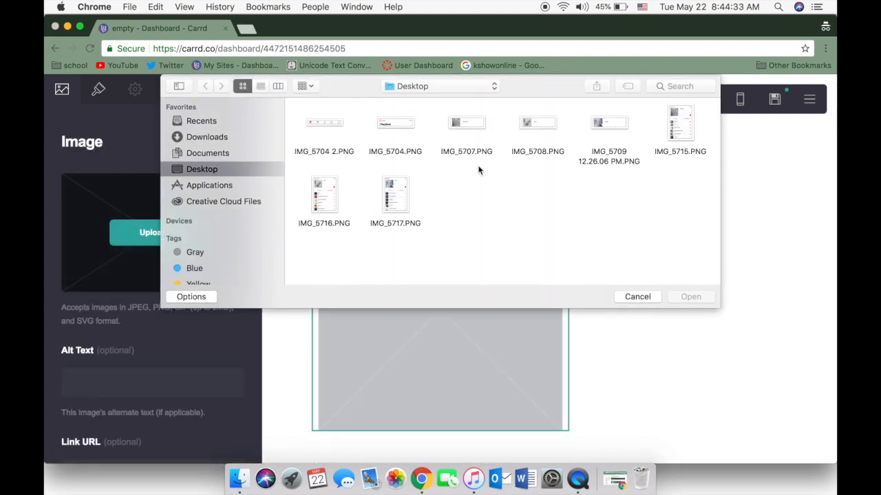
pyautogui.click(549, 126)
pyautogui.click(685, 297)
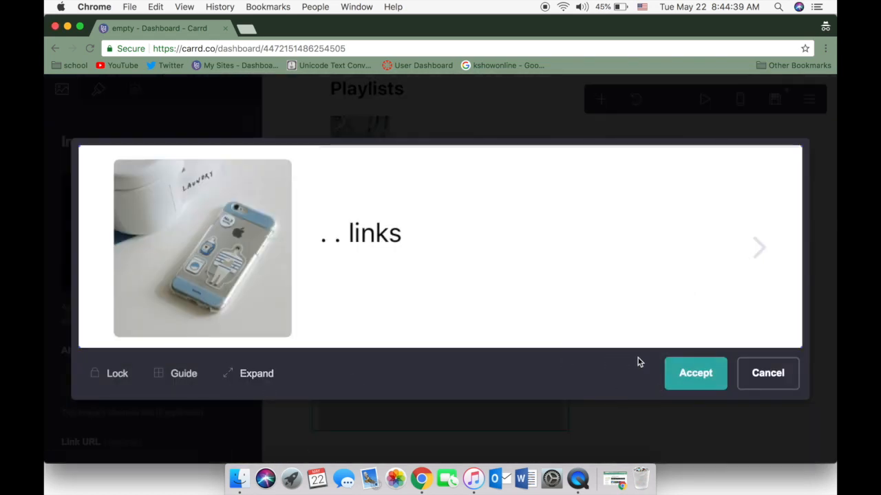
pyautogui.click(693, 372)
# Add an image element below the "links" row and upload IMG_5709 12.26.06 PM.PNG with the crop expanded fully
pyautogui.click(602, 102)
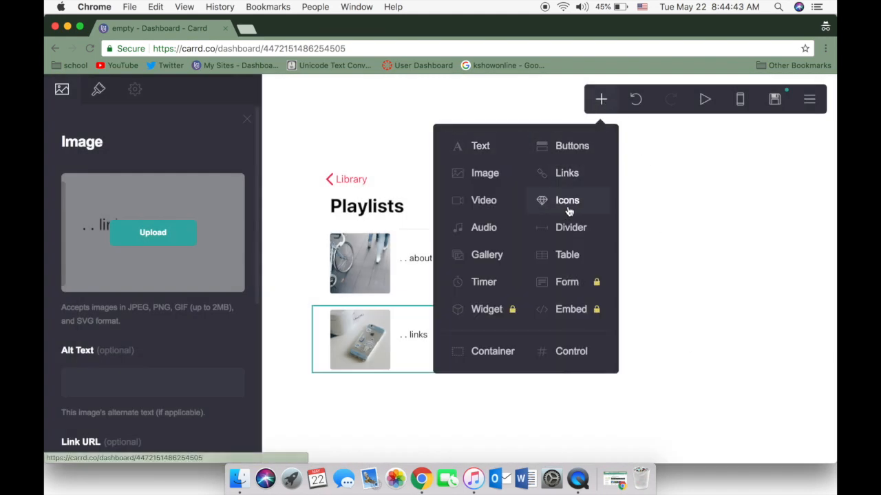
pyautogui.click(494, 185)
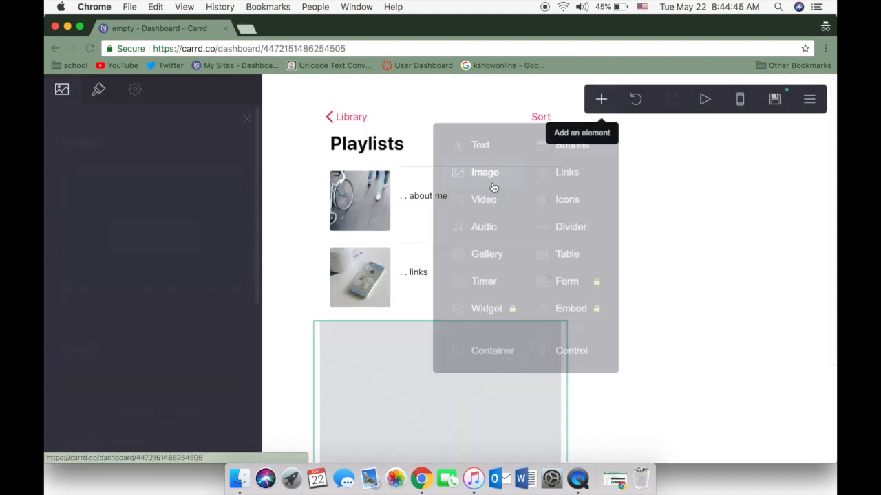
pyautogui.click(172, 229)
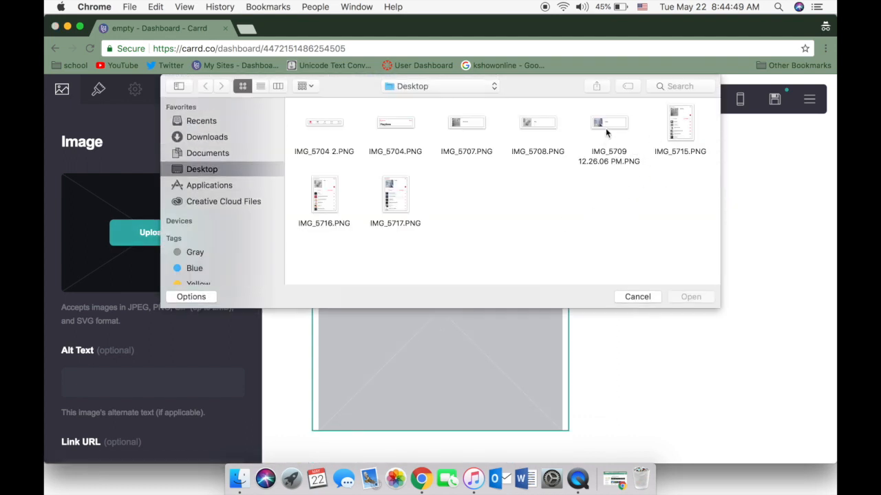
pyautogui.click(605, 128)
pyautogui.click(690, 296)
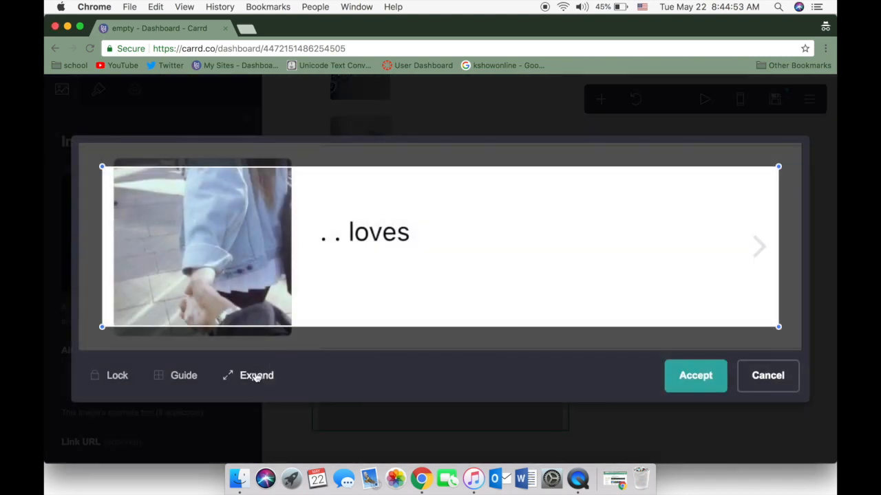
pyautogui.click(255, 375)
pyautogui.click(703, 382)
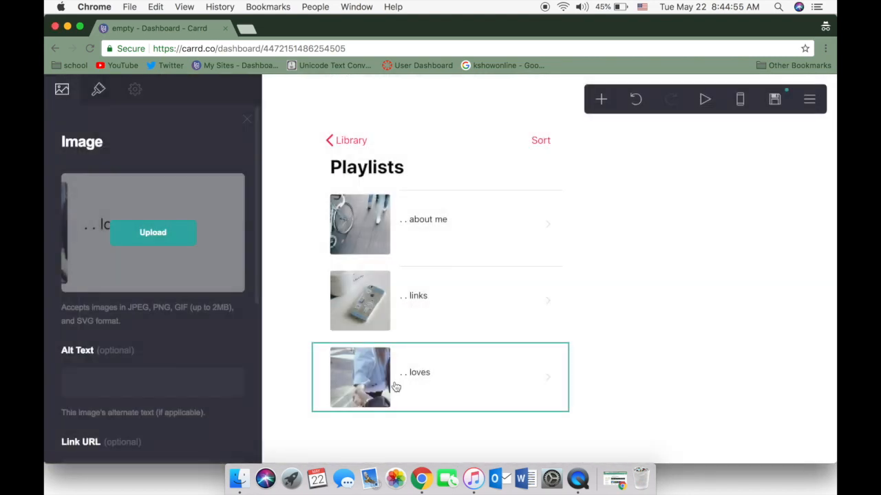
# Add an image element below the "loves" row, upload IMG_5704 2.PNG at full crop, and close the image settings
pyautogui.click(599, 97)
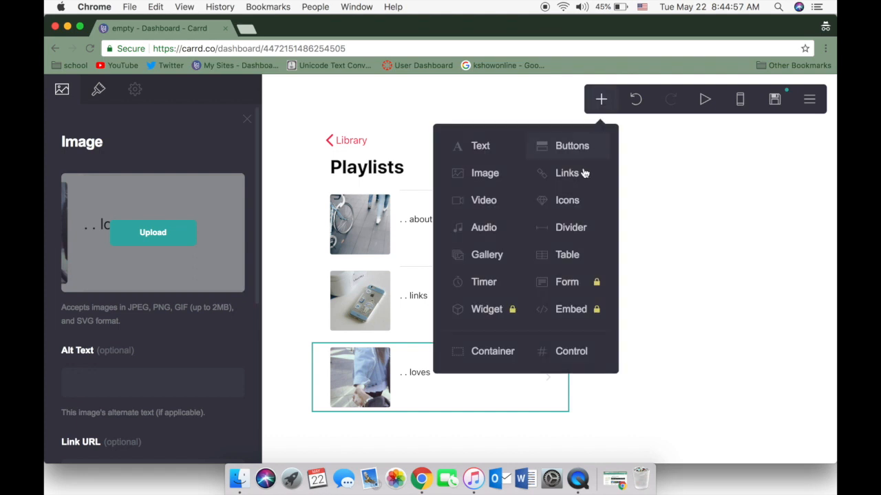
pyautogui.click(460, 173)
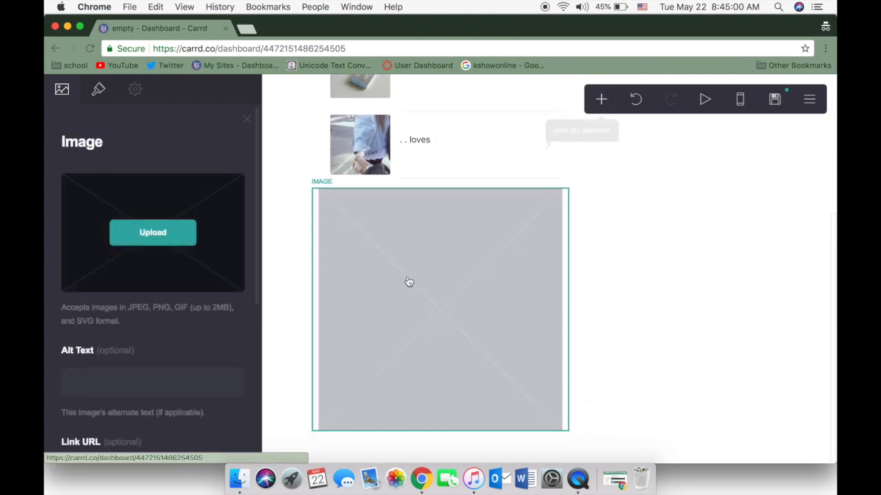
pyautogui.click(191, 232)
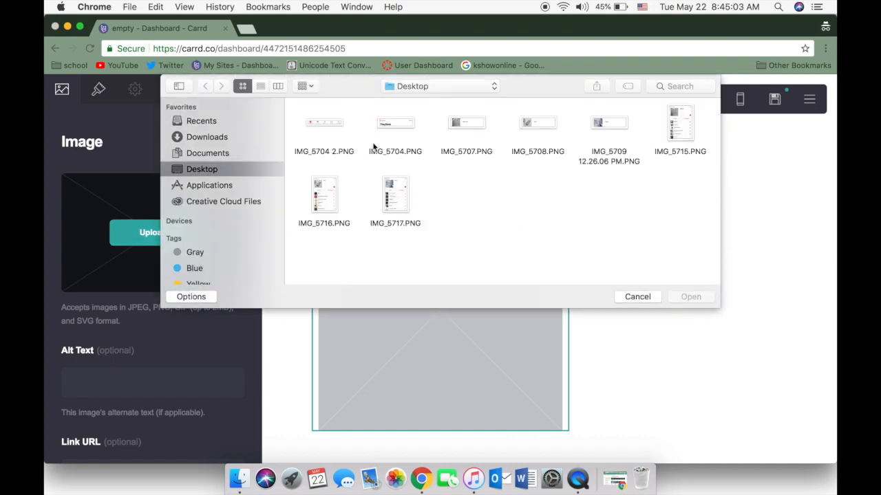
pyautogui.click(335, 123)
pyautogui.click(706, 299)
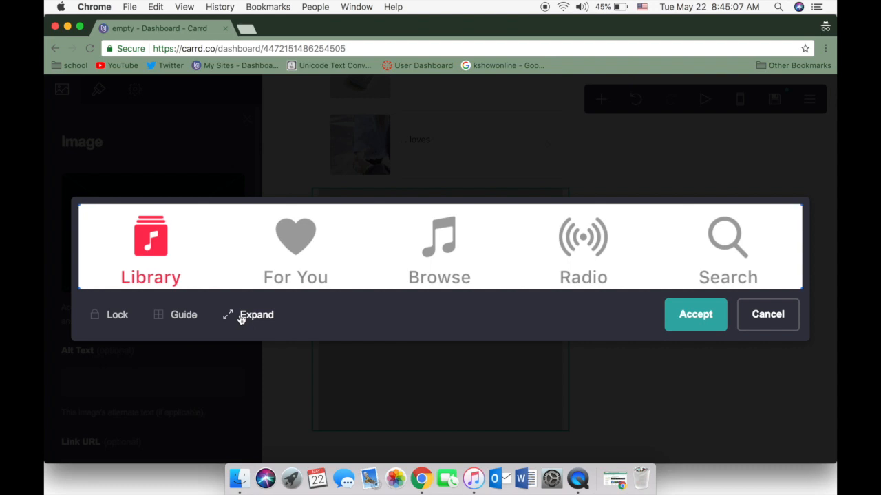
pyautogui.click(693, 314)
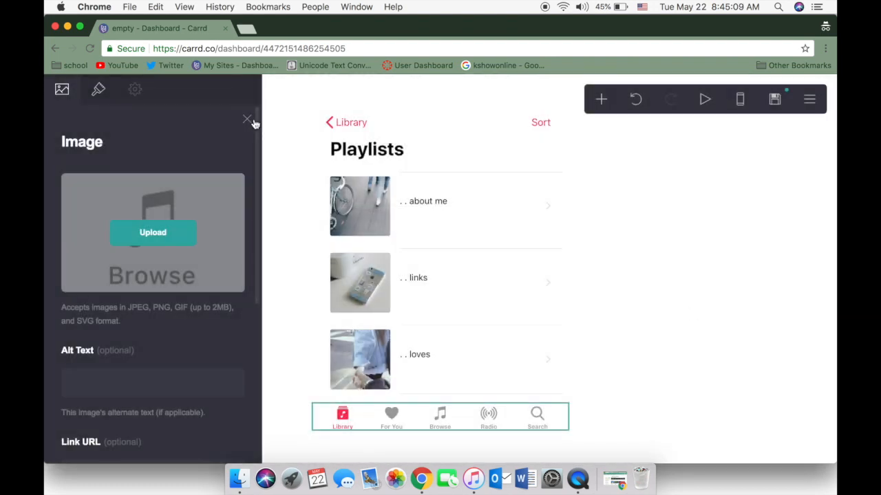
pyautogui.click(248, 121)
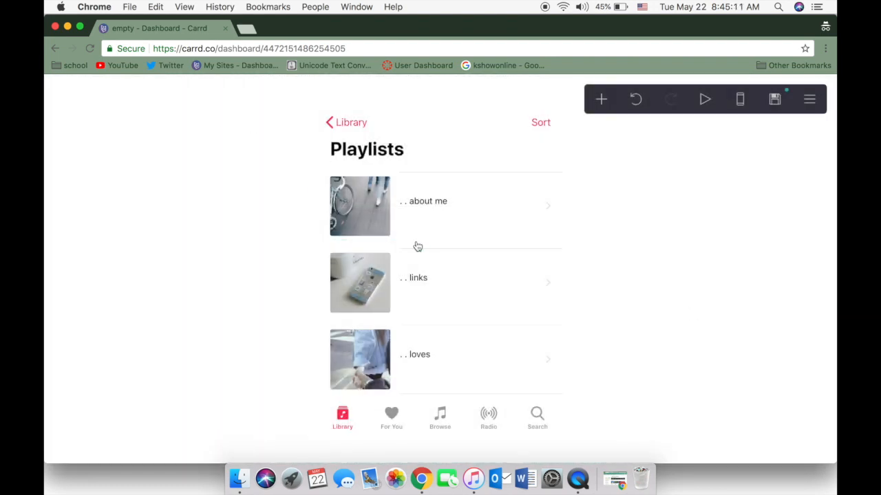
# Set the link URL of the "about me" row image to #aboutme
pyautogui.click(433, 208)
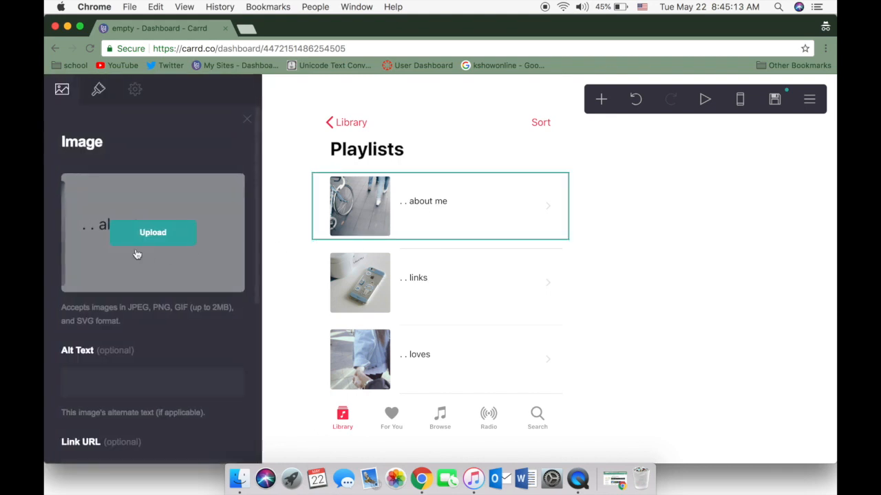
pyautogui.scroll(-2, 137, 254)
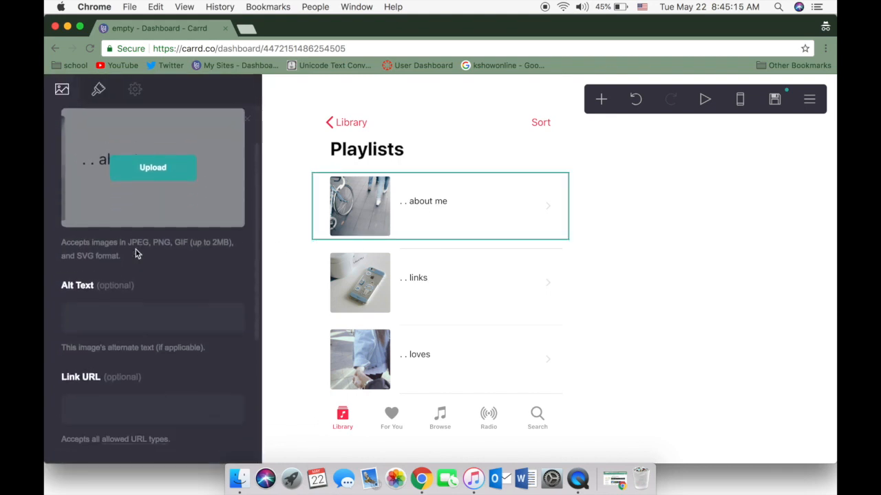
pyautogui.scroll(-3, 136, 254)
pyautogui.click(132, 317)
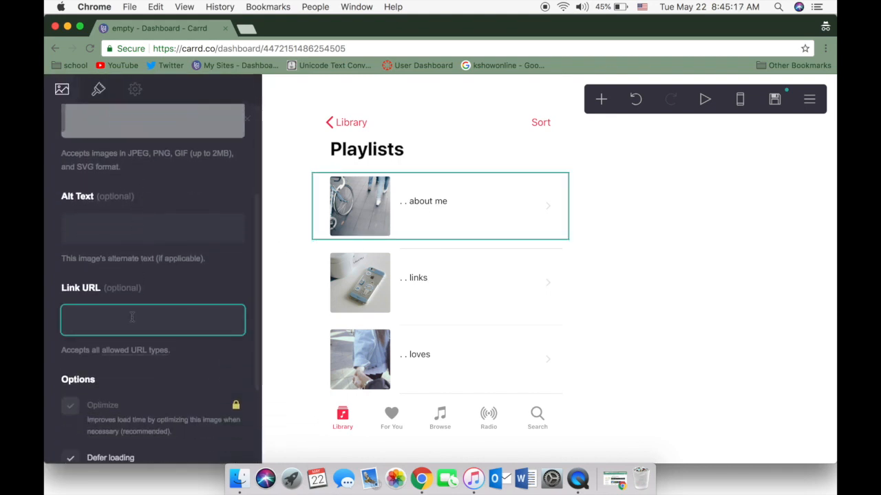
pyautogui.write('#aboutme')
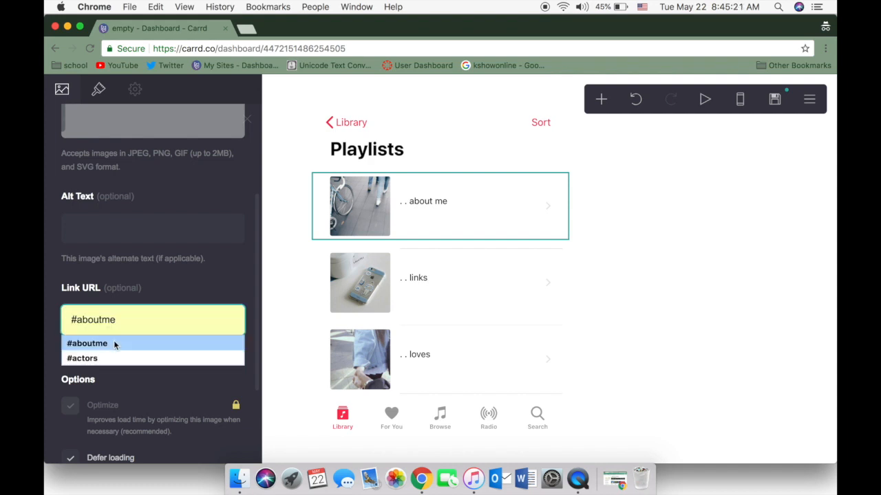
pyautogui.click(114, 344)
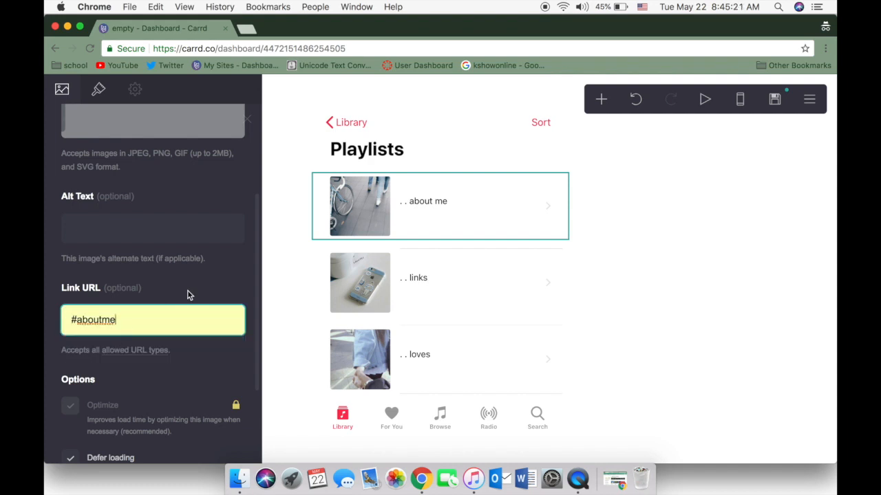
# Link the "links" row image to the links section through its link URL
pyautogui.click(382, 284)
pyautogui.click(125, 380)
pyautogui.scroll(-2, 124, 380)
pyautogui.click(131, 415)
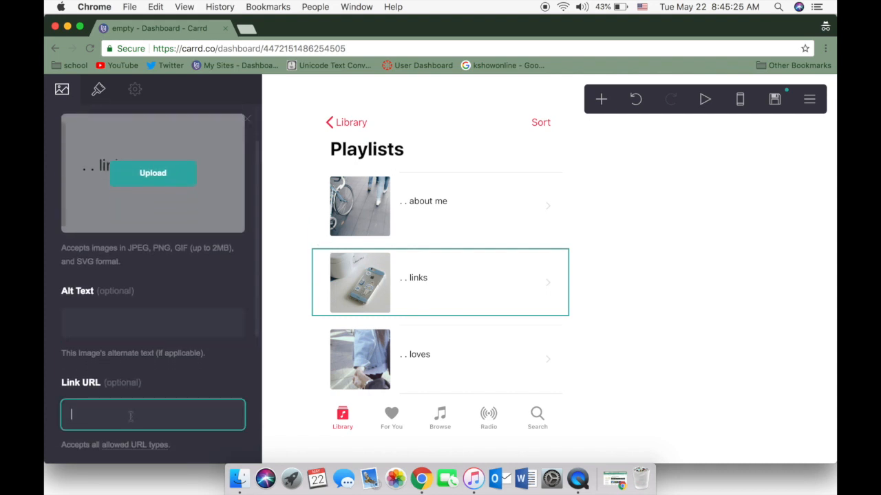
pyautogui.write('#l')
# Set the link URL of the "loves" row image to #loves and close the image settings
pyautogui.click(487, 365)
pyautogui.scroll(-3, 137, 381)
pyautogui.click(139, 381)
pyautogui.write('#l')
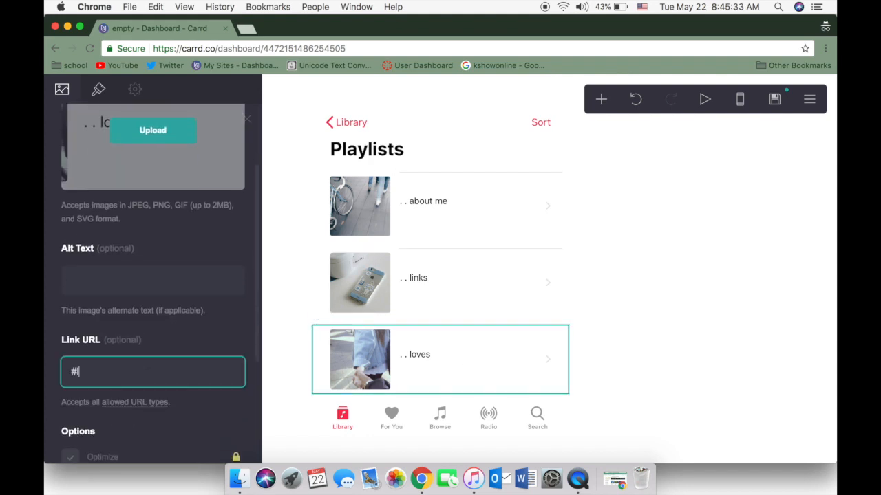
pyautogui.click(230, 334)
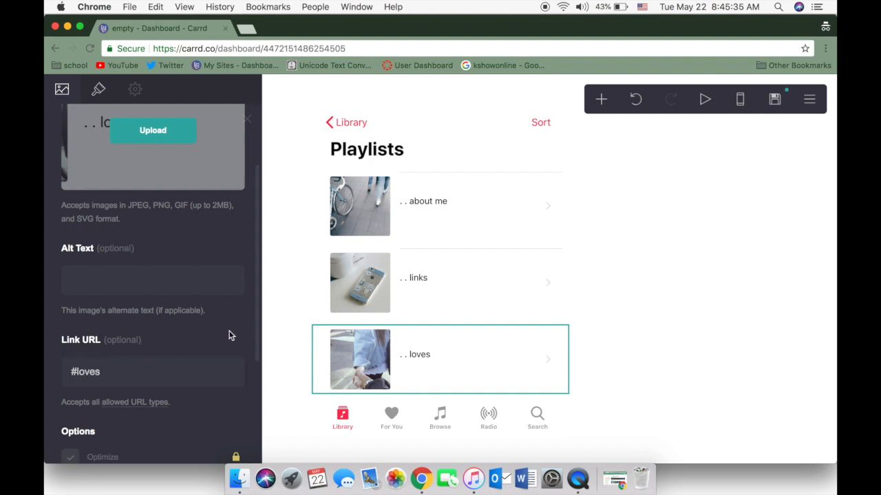
pyautogui.click(249, 121)
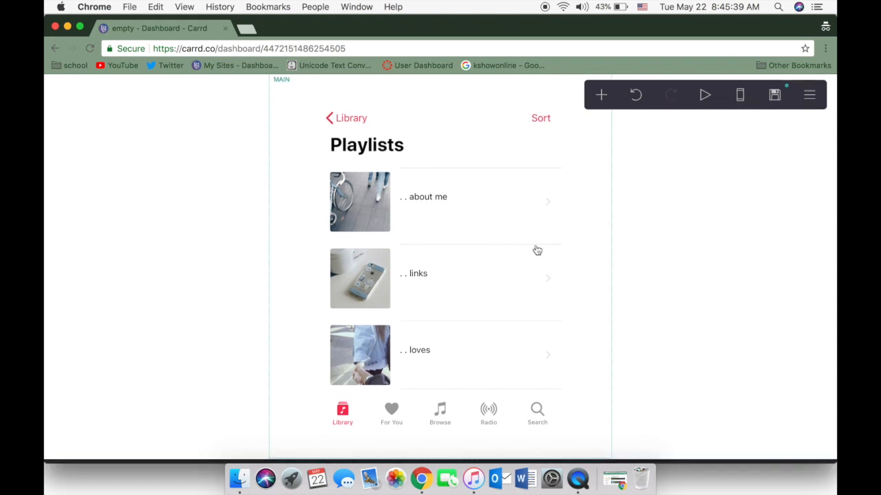
# Add a section break control at the end of the page and name it aboutme
pyautogui.click(602, 97)
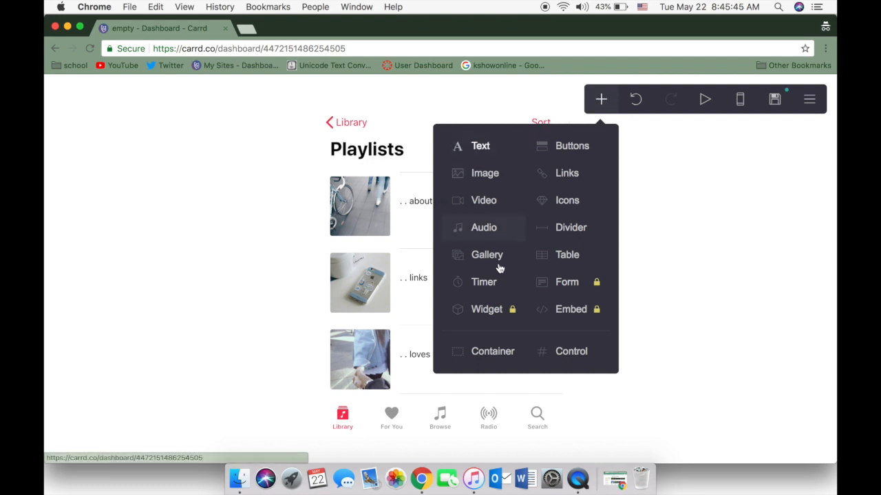
pyautogui.click(558, 351)
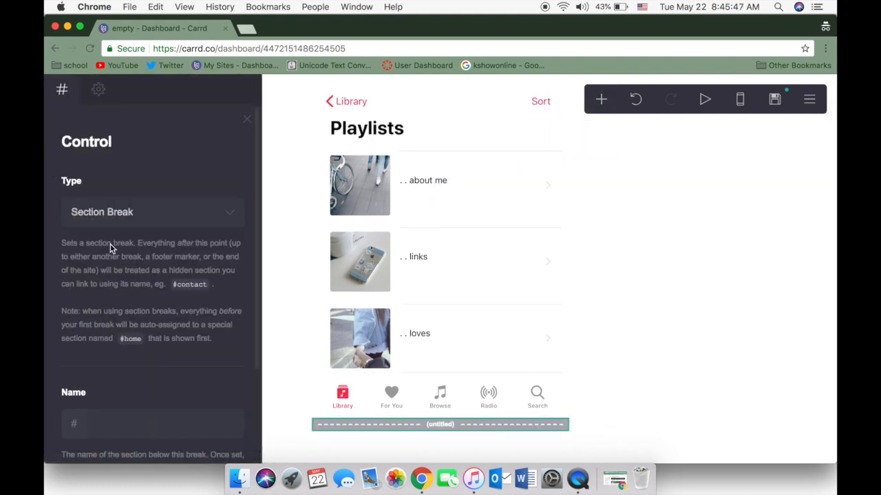
pyautogui.click(149, 420)
pyautogui.write('aboutme')
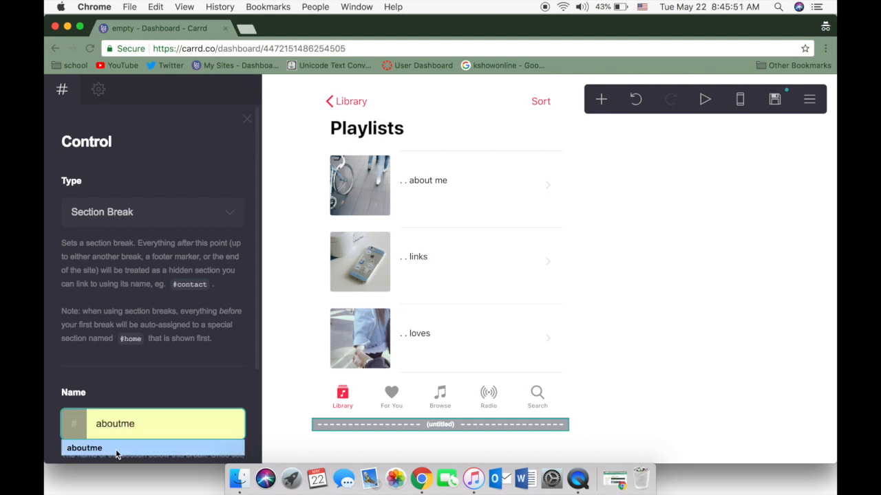
pyautogui.click(116, 450)
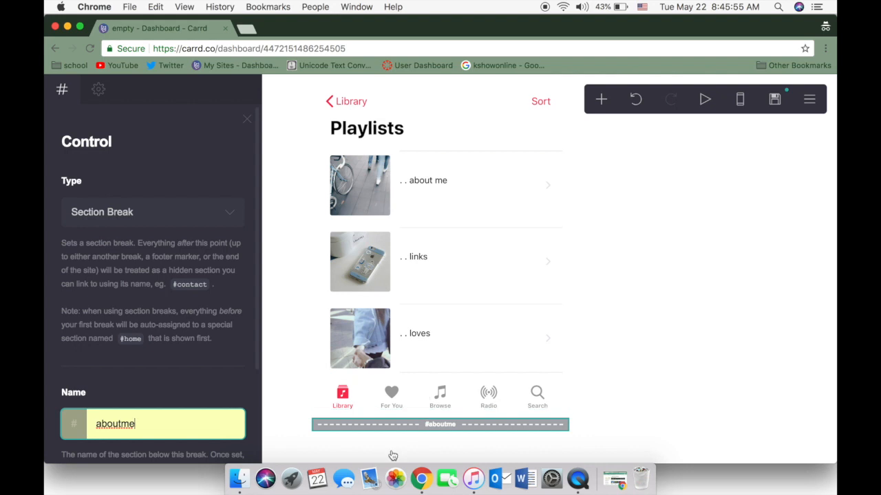
# Add an image below the #aboutme break and upload IMG_5715.PNG, cropped full width from the upper edge to just below Play and Shuffle
pyautogui.click(606, 99)
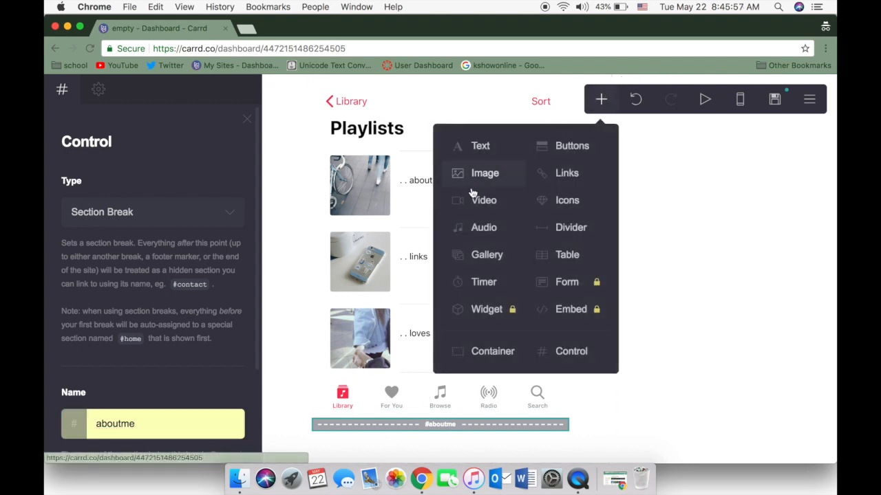
pyautogui.click(455, 176)
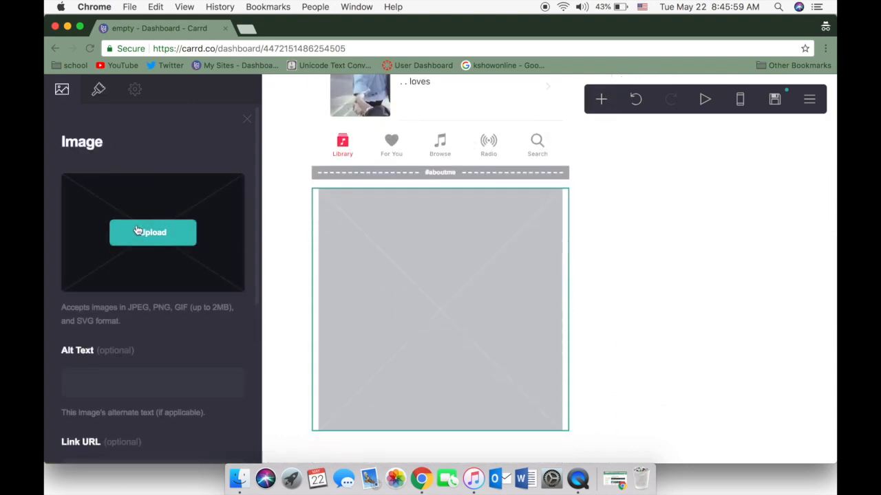
pyautogui.click(137, 231)
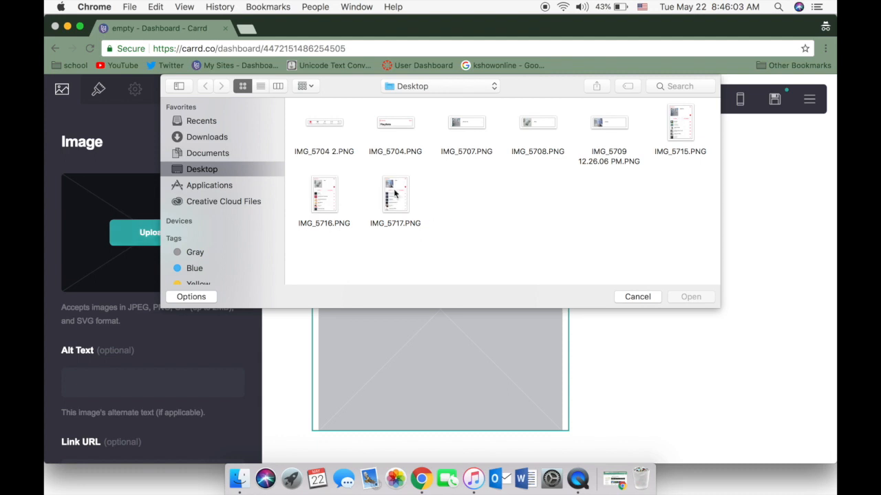
pyautogui.click(688, 124)
pyautogui.click(691, 297)
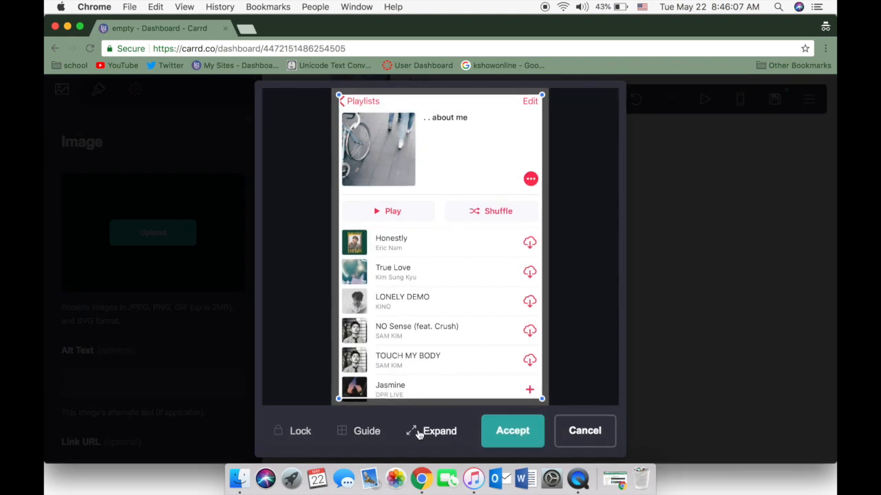
pyautogui.click(418, 434)
pyautogui.moveTo(548, 403); pyautogui.dragTo(569, 232)
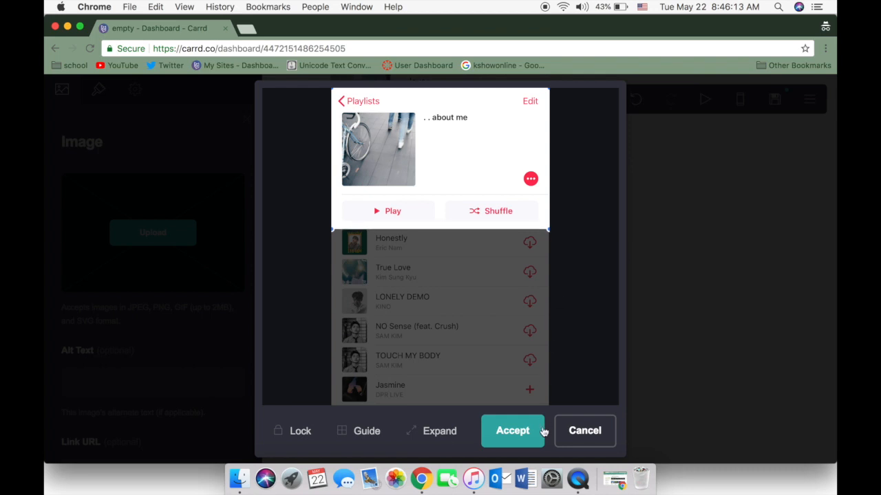
pyautogui.click(512, 431)
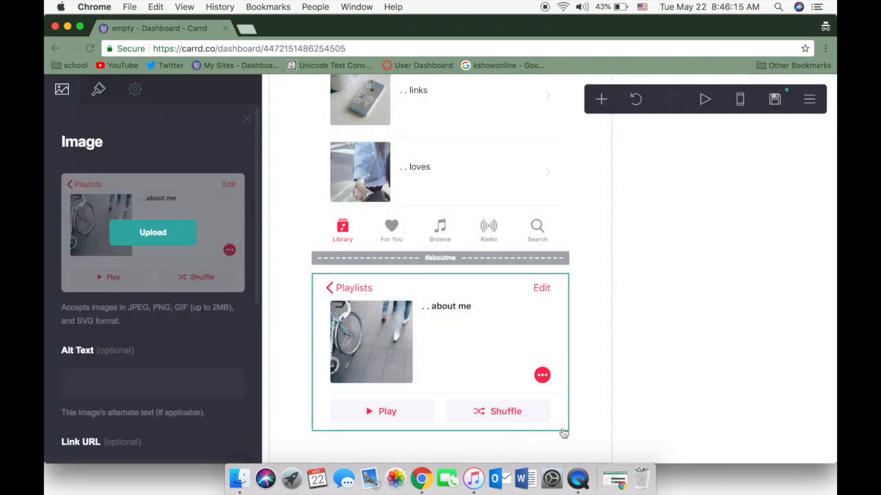
# Replace the link URL of the image below the #aboutme break with #home and close the image settings
pyautogui.scroll(-1, 409, 408)
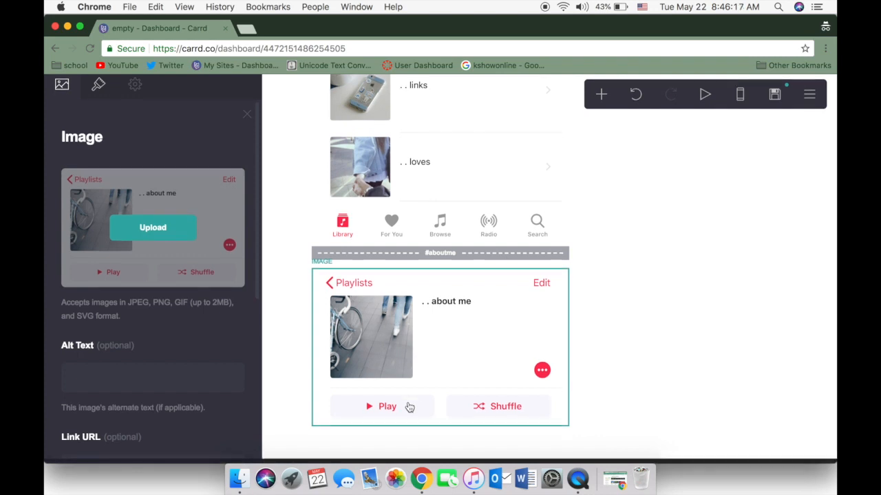
pyautogui.scroll(-1, 161, 372)
pyautogui.scroll(-2, 160, 372)
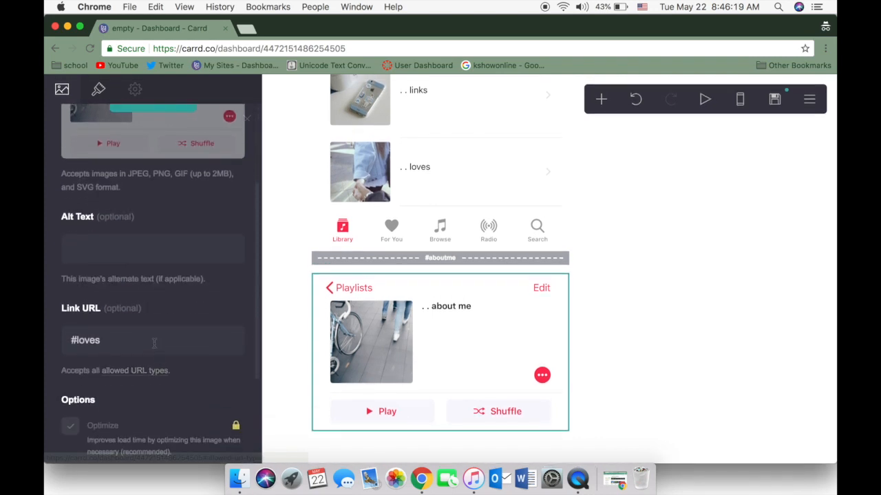
pyautogui.click(152, 342)
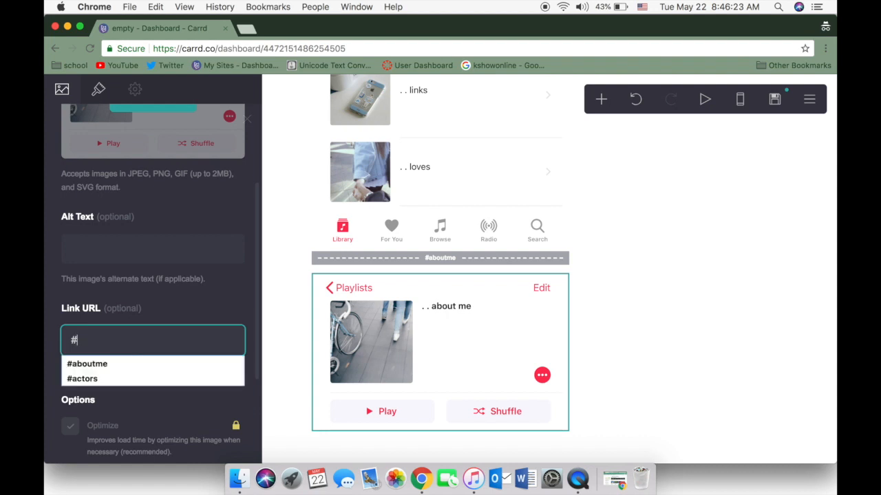
pyautogui.write('home')
pyautogui.click(246, 118)
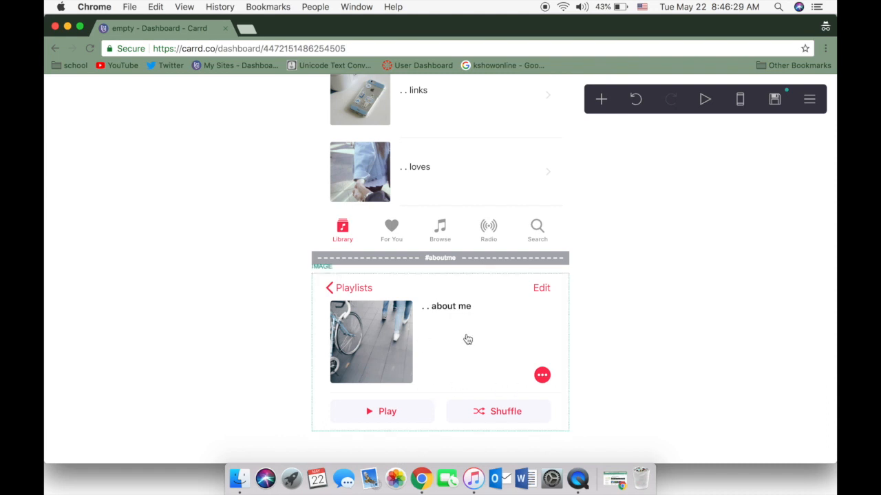
# Add a default container below the about me header image and set its width to 32
pyautogui.scroll(5, 467, 339)
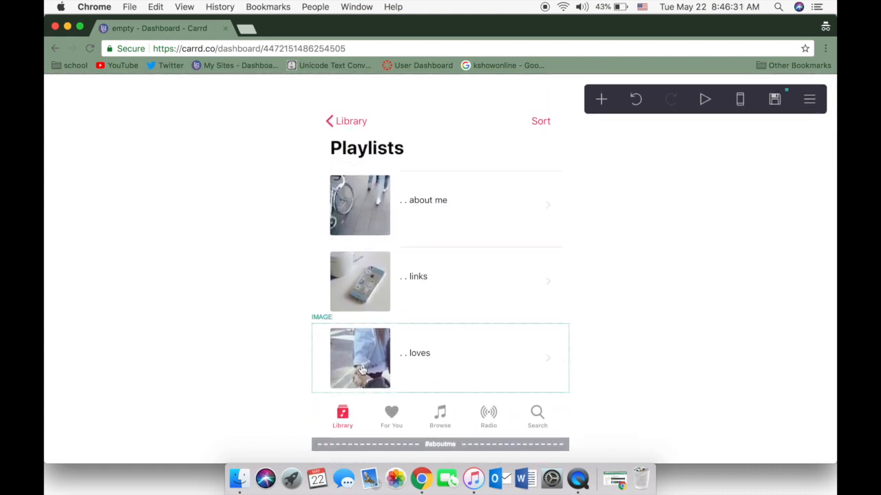
pyautogui.scroll(-5, 561, 286)
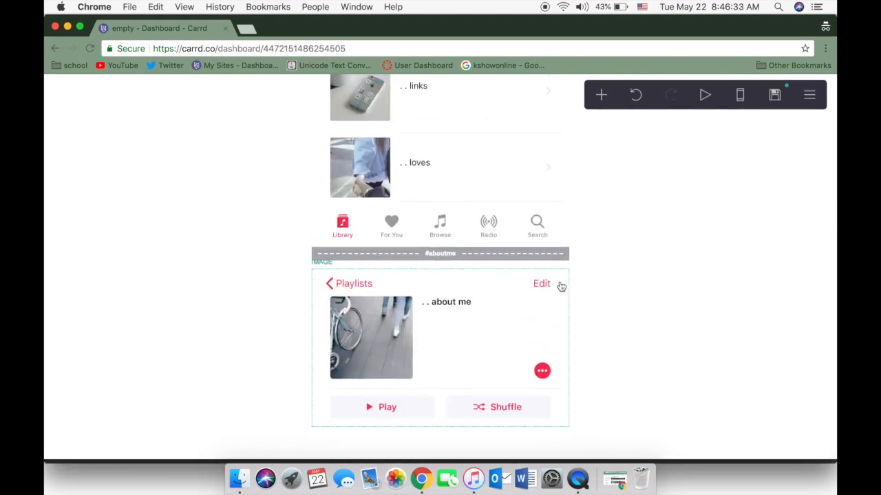
pyautogui.click(601, 101)
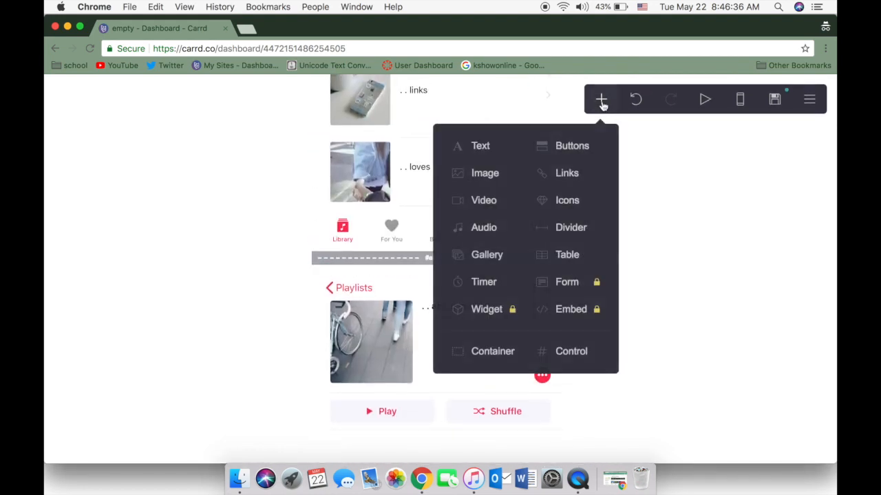
pyautogui.click(492, 351)
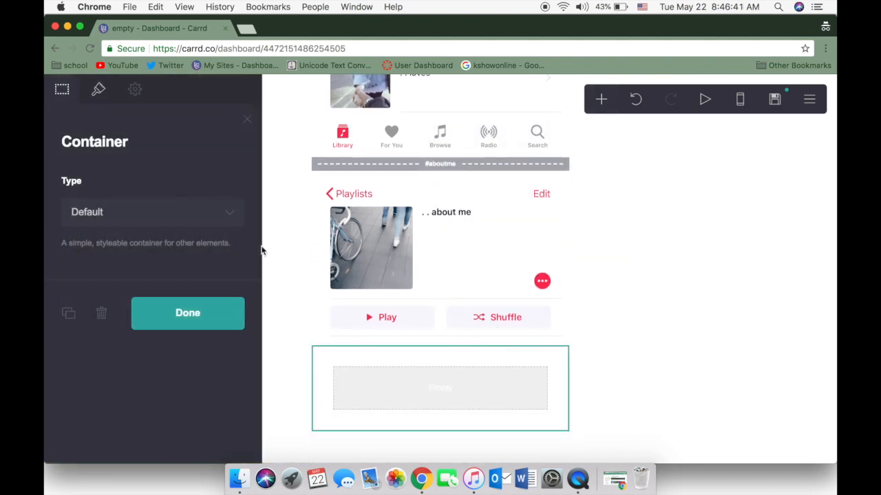
pyautogui.click(100, 90)
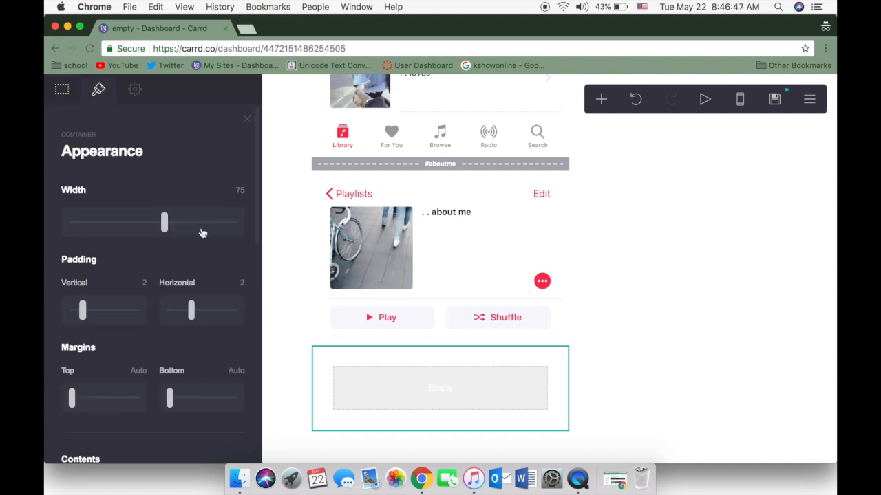
pyautogui.click(102, 227)
pyautogui.moveTo(101, 225); pyautogui.dragTo(99, 224)
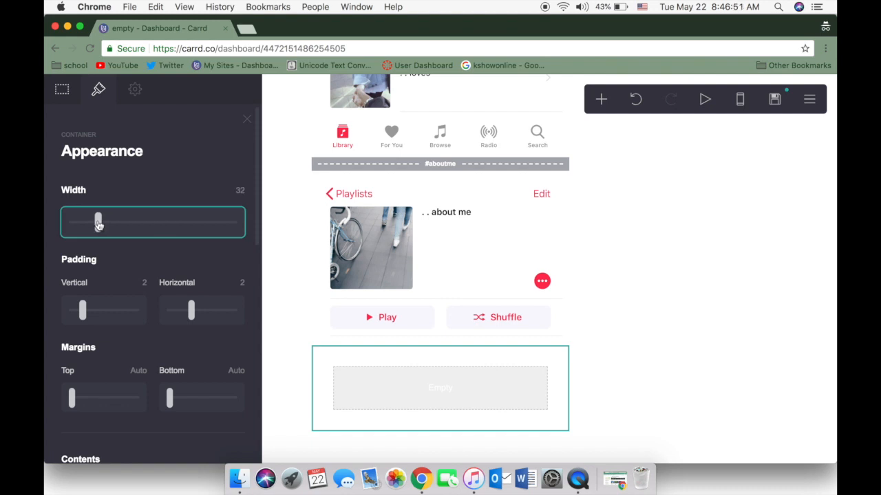
# Check the page's width setting and set the new container's vertical padding to 0
pyautogui.click(589, 296)
pyautogui.scroll(-3, 175, 307)
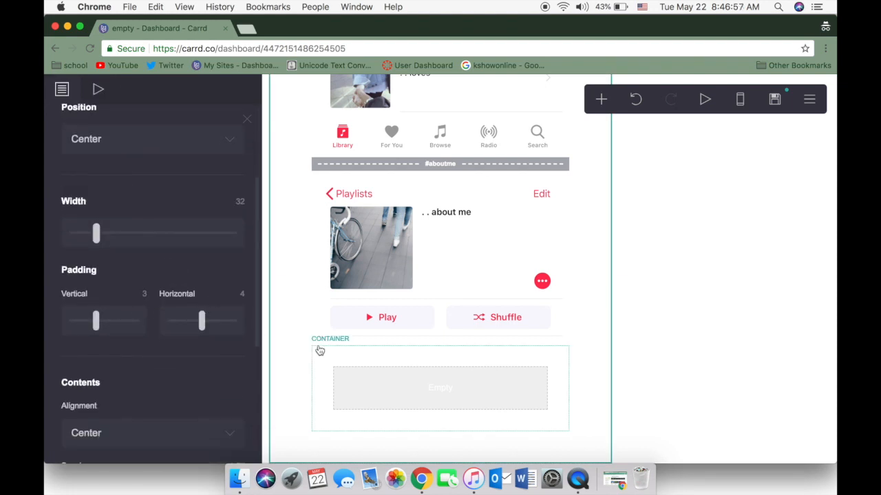
pyautogui.click(346, 369)
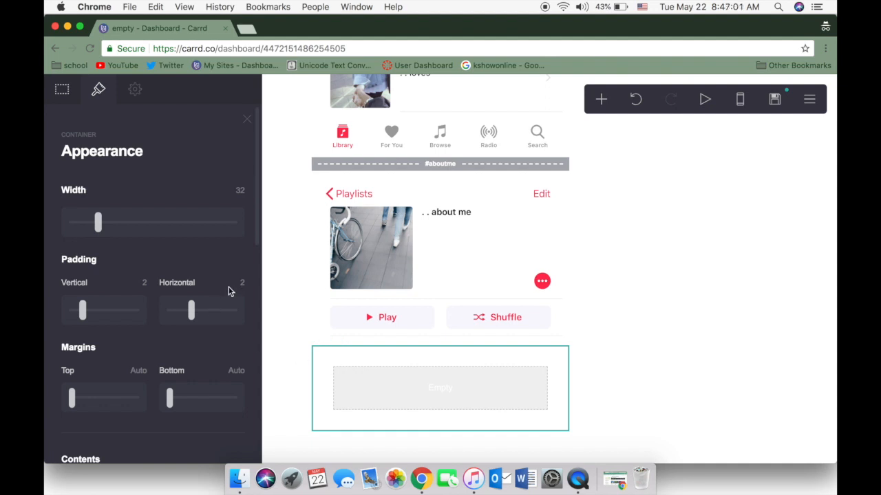
pyautogui.moveTo(82, 309); pyautogui.dragTo(45, 315)
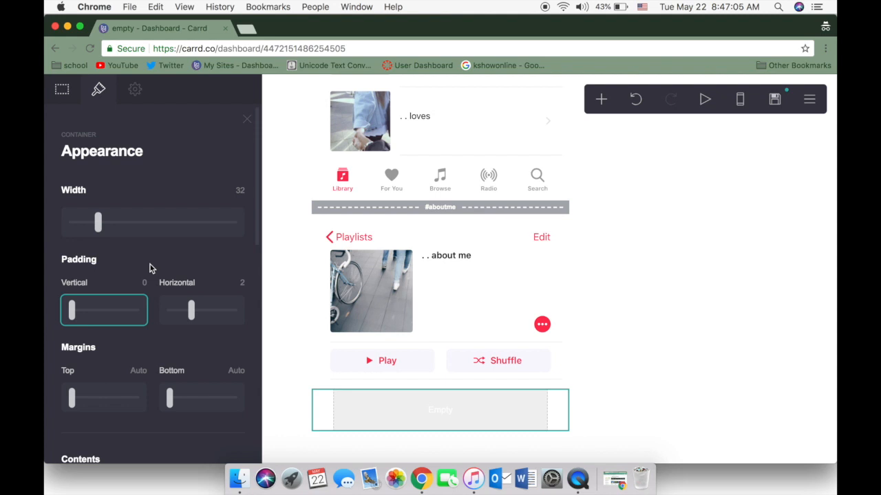
# Add a text element inside the new container below the about me header image reading "insert header" in bold italic
pyautogui.click(601, 99)
pyautogui.click(480, 145)
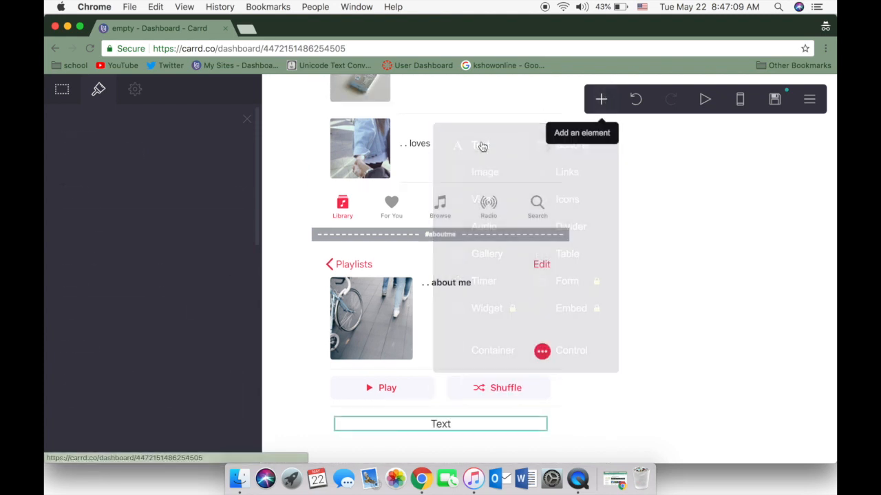
pyautogui.moveTo(101, 193); pyautogui.dragTo(46, 189)
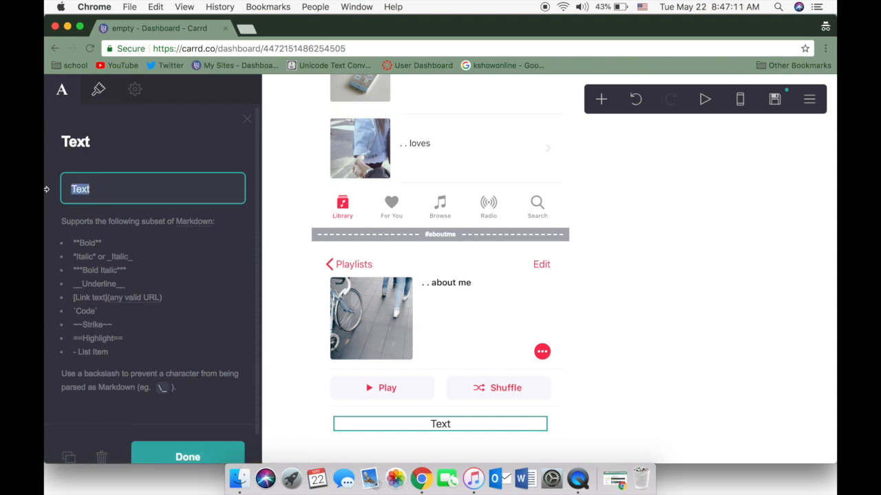
pyautogui.press('BackSpace')
pyautogui.write('***inse')
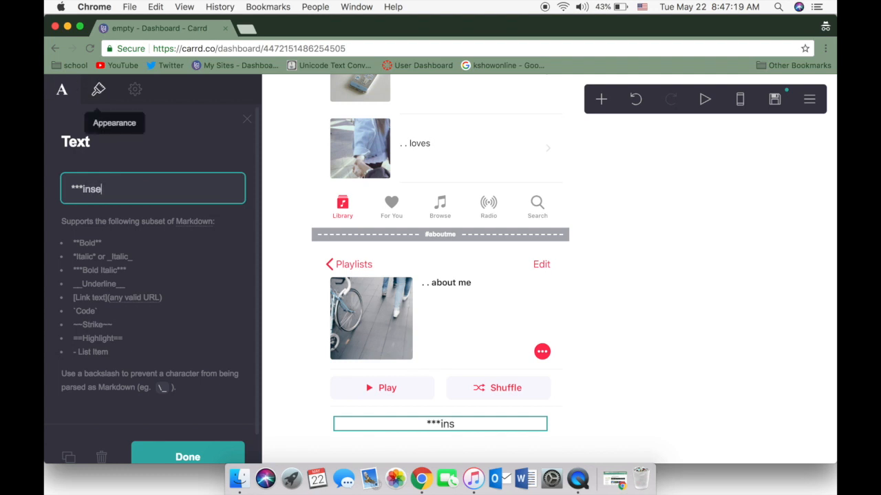
pyautogui.write('rt he')
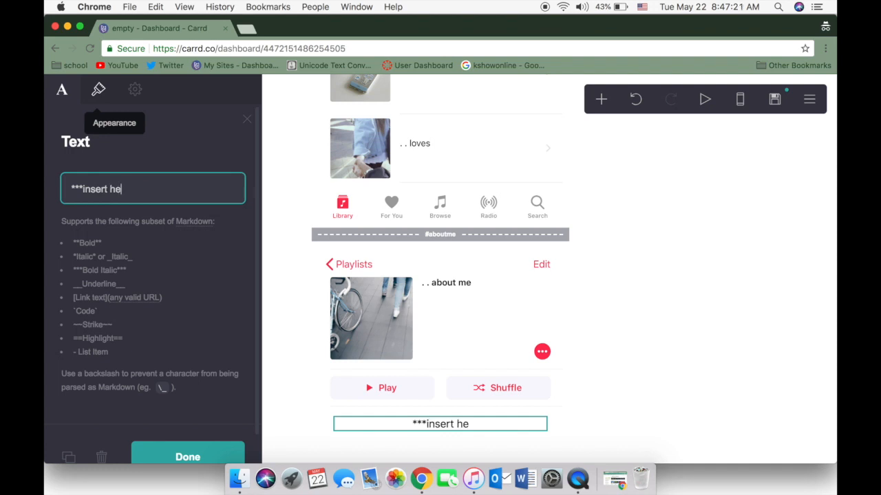
pyautogui.write('ader***')
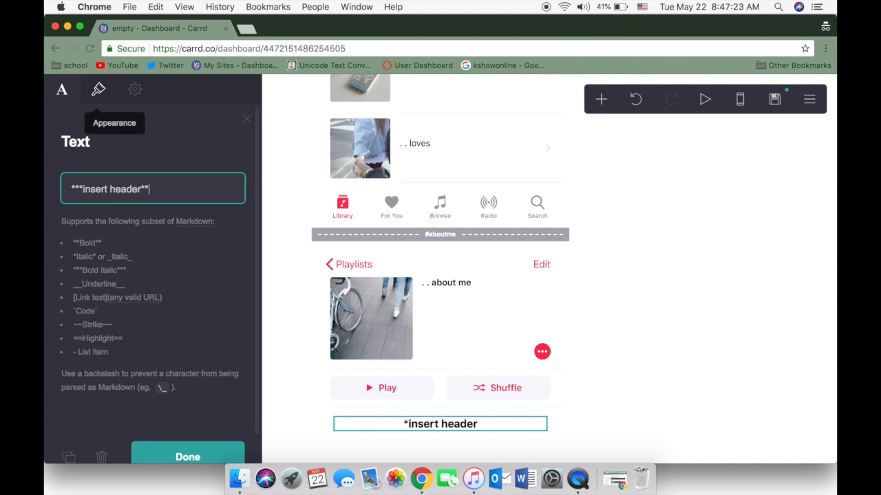
pyautogui.click(200, 451)
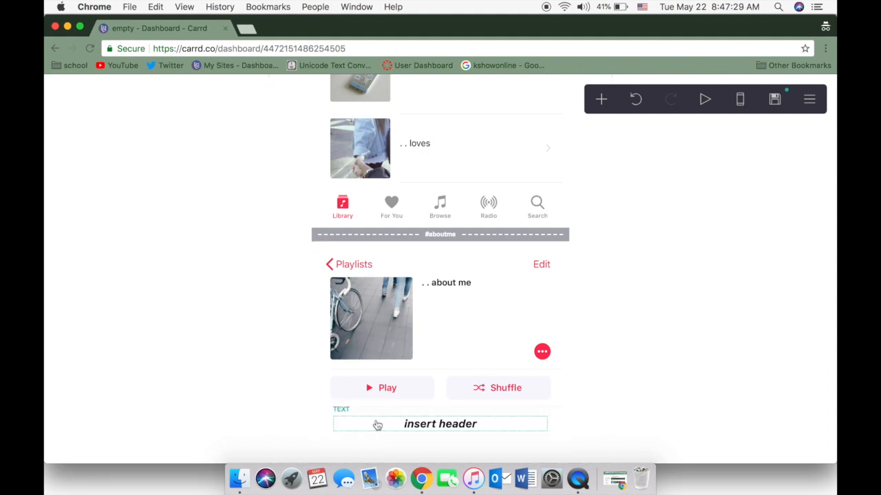
# Set the text size of "insert header" to 0.75
pyautogui.click(413, 428)
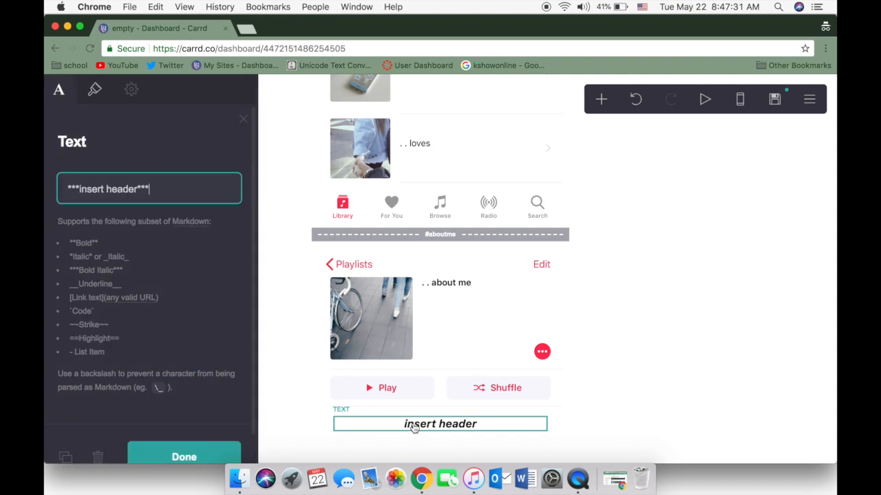
pyautogui.click(98, 89)
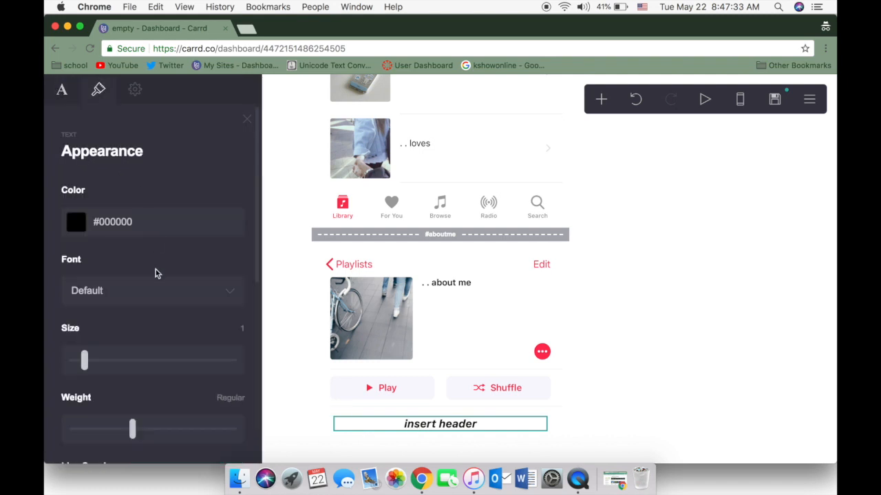
pyautogui.scroll(-1, 155, 273)
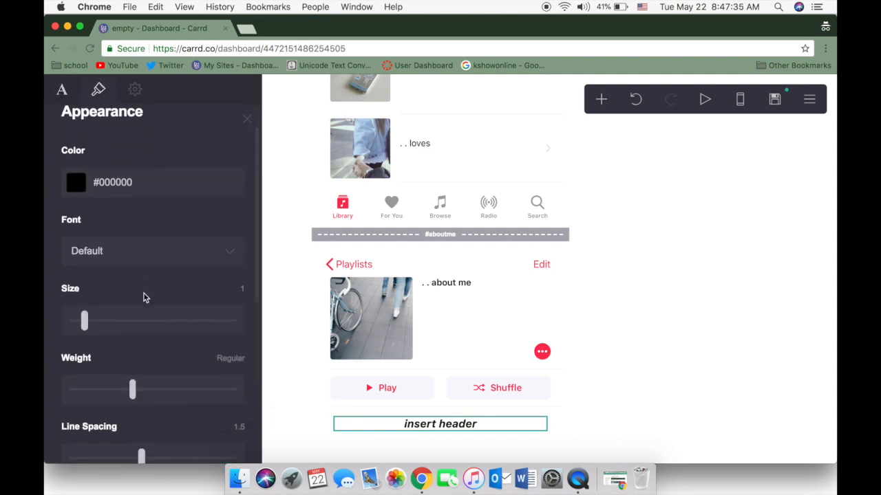
pyautogui.click(84, 328)
pyautogui.moveTo(85, 326); pyautogui.dragTo(79, 327)
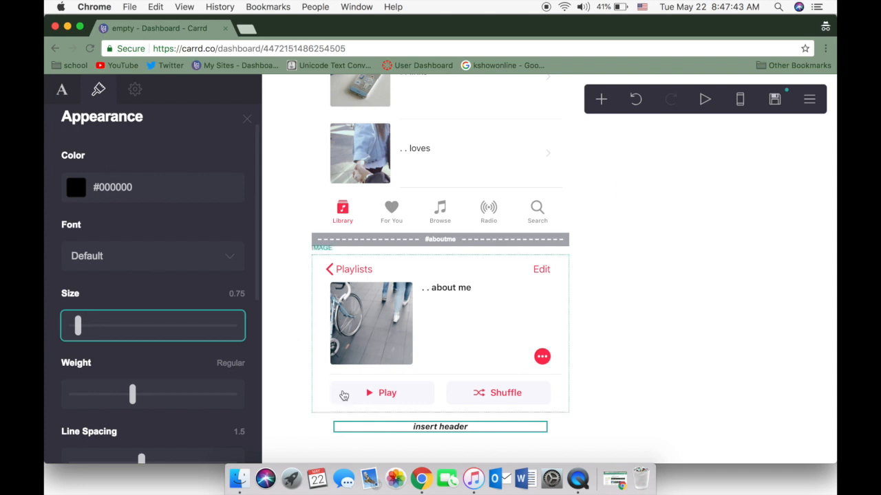
# Add a second text element below "insert header" that reads "normal text"
pyautogui.scroll(-1, 390, 420)
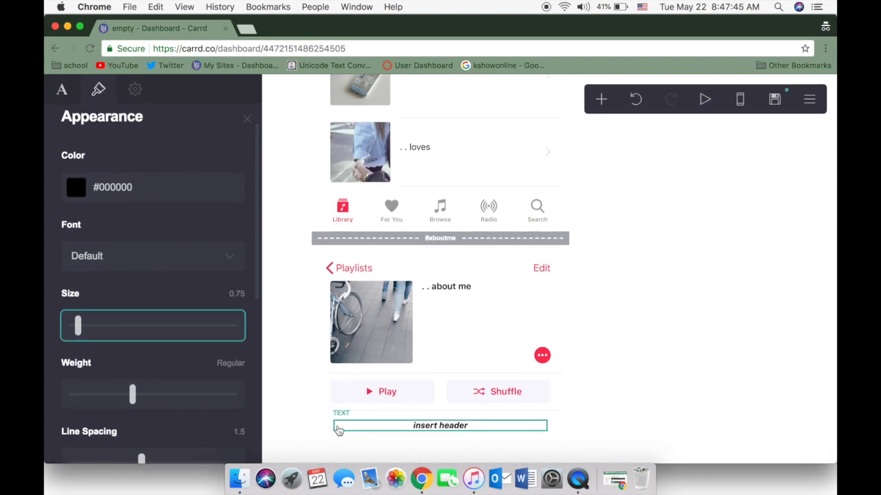
pyautogui.click(602, 99)
pyautogui.click(488, 148)
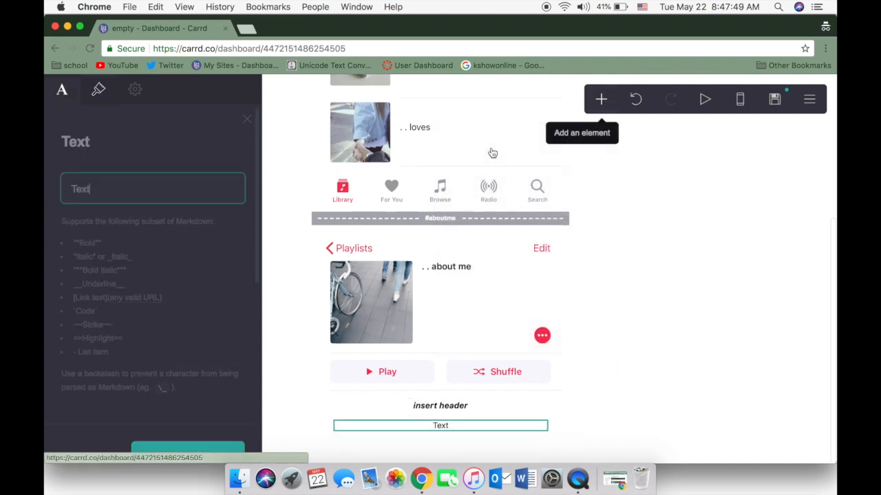
pyautogui.doubleClick(96, 189)
pyautogui.press('BackSpace')
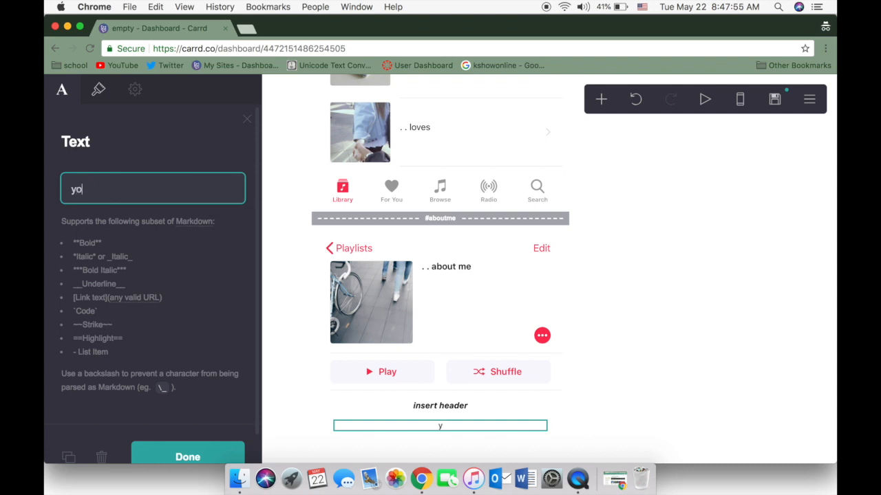
pyautogui.write('your n')
pyautogui.write('mal text')
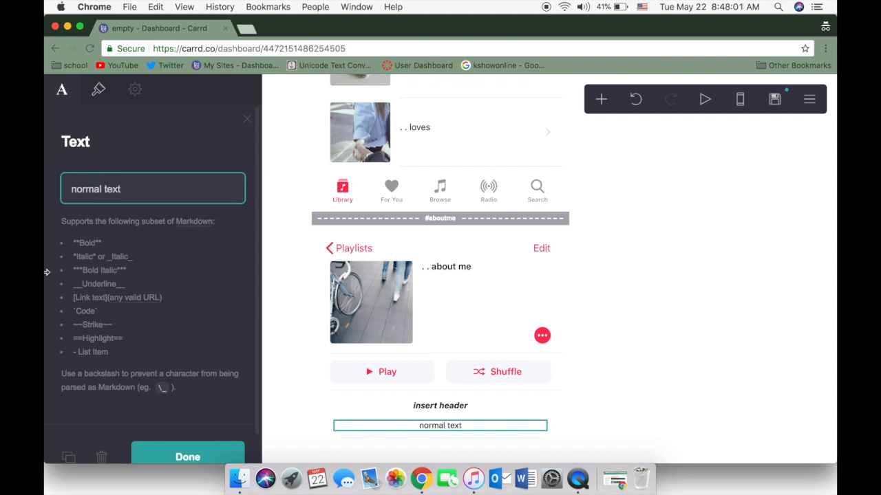
pyautogui.click(212, 454)
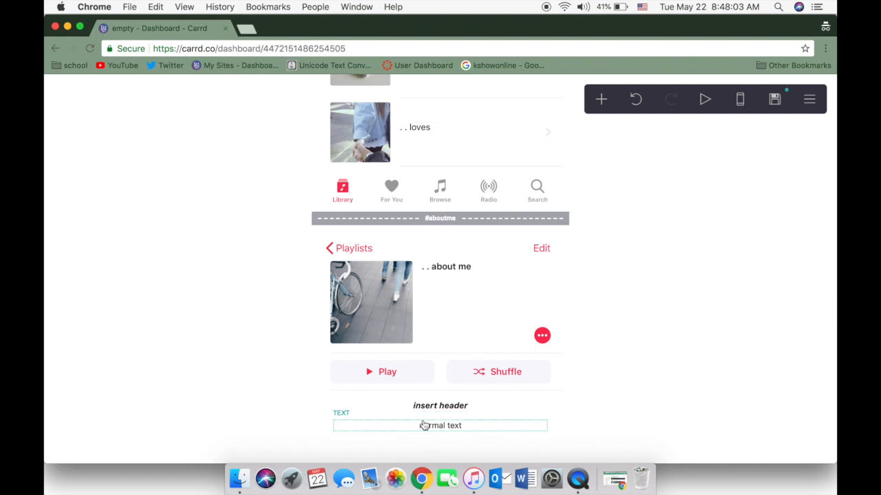
# Set the alignment of the "insert header" text to Left
pyautogui.moveTo(426, 427); pyautogui.dragTo(413, 413)
pyautogui.click(440, 405)
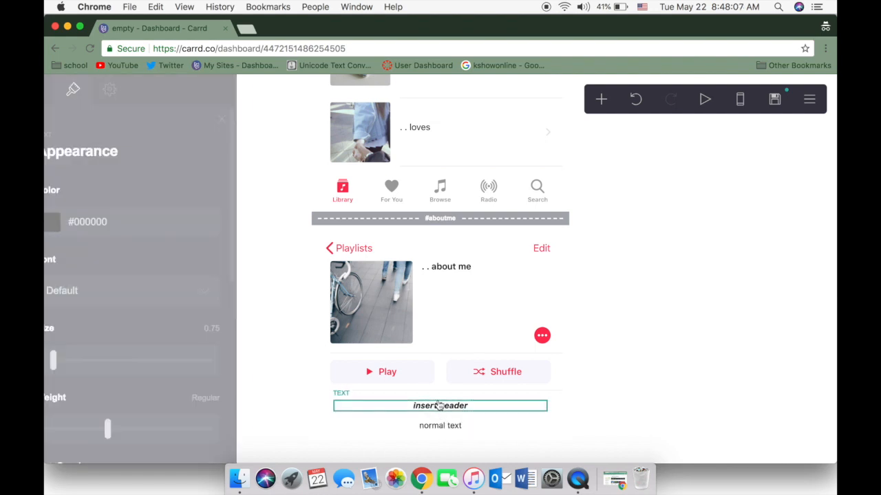
pyautogui.scroll(-5, 103, 306)
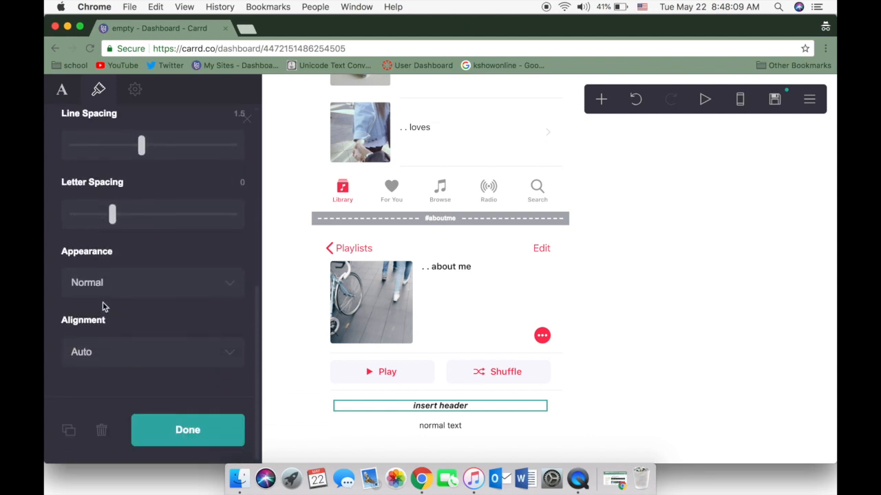
pyautogui.click(108, 351)
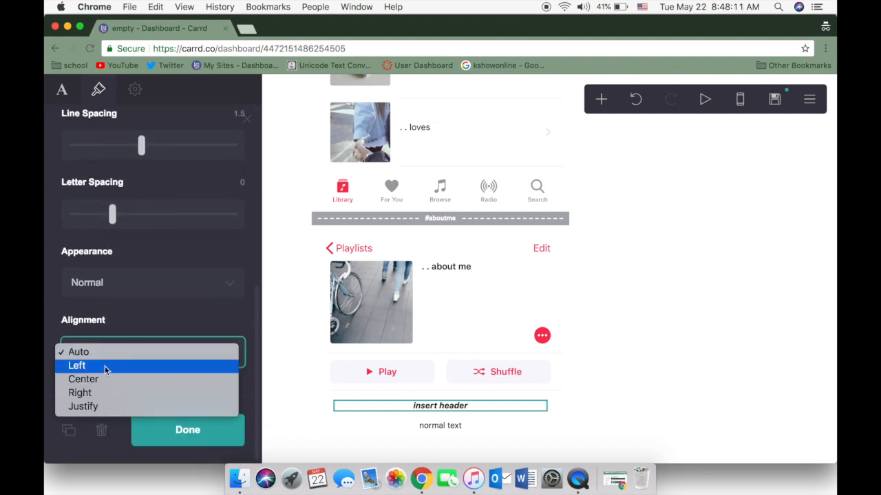
pyautogui.click(105, 365)
pyautogui.click(187, 432)
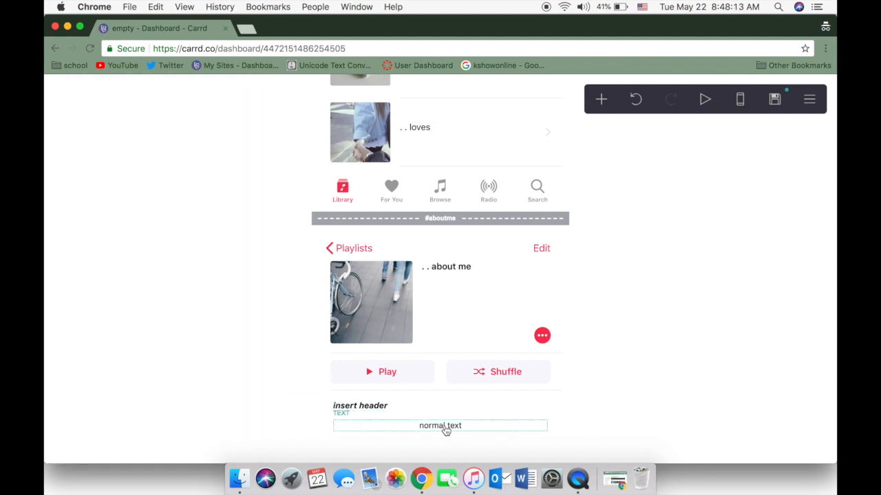
# Set the alignment of the "normal text" element to Left
pyautogui.click(445, 429)
pyautogui.click(98, 90)
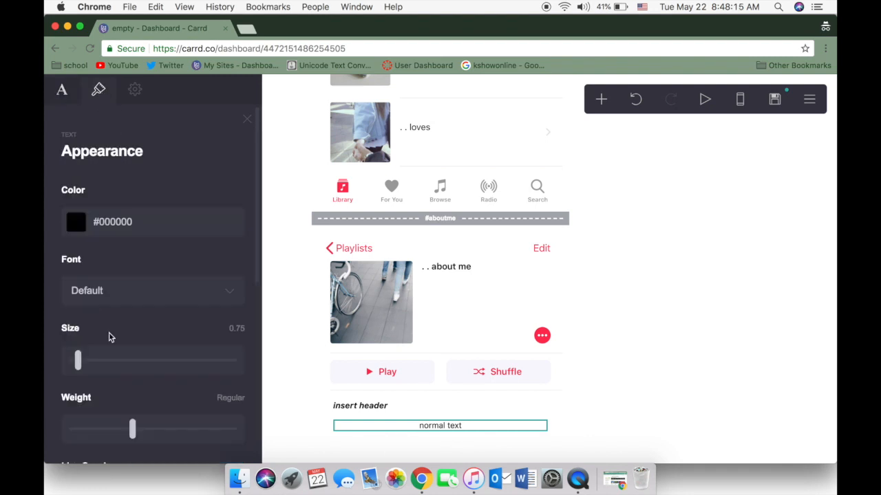
pyautogui.scroll(-4, 109, 337)
pyautogui.scroll(-2, 115, 433)
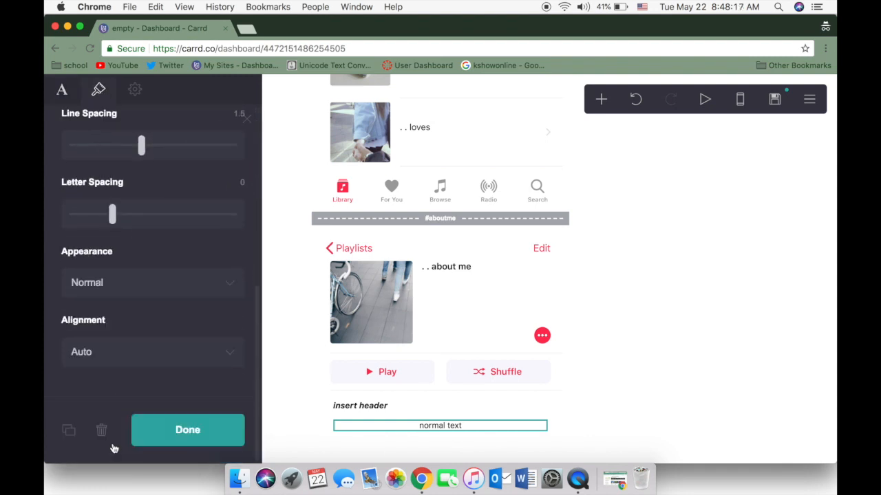
pyautogui.click(117, 363)
pyautogui.click(114, 368)
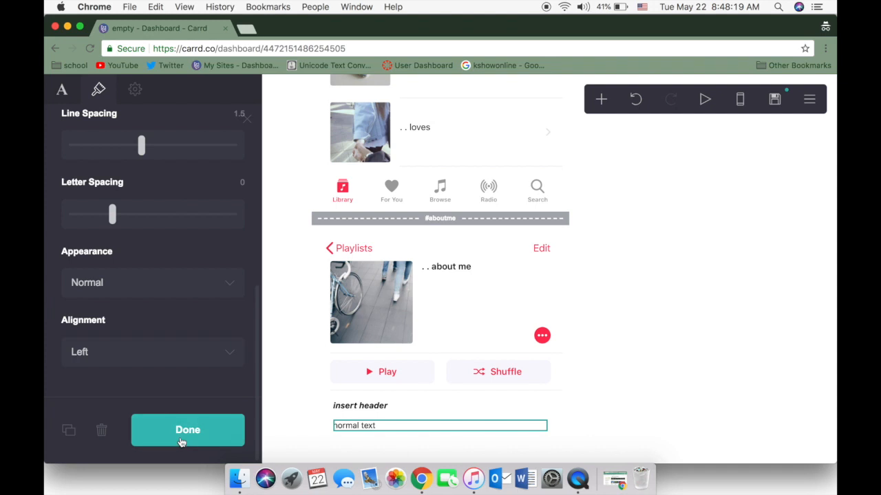
pyautogui.click(182, 440)
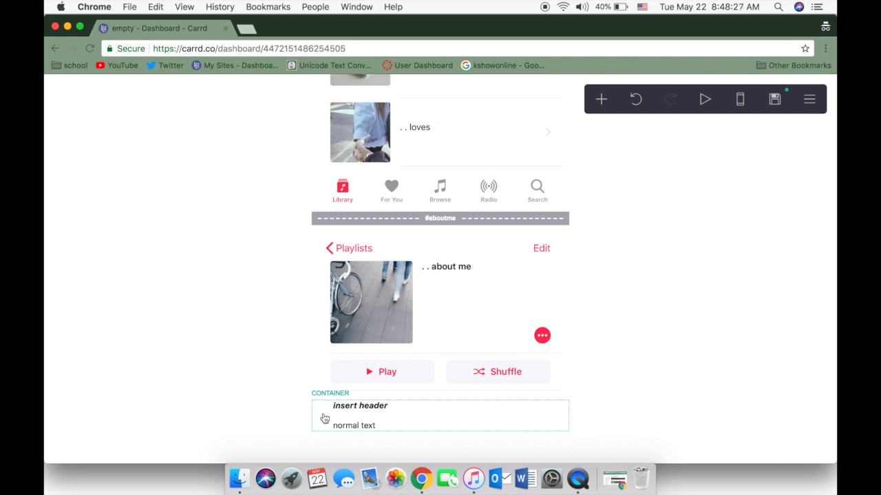
# Add a single divider with color #C9C9C94A and move it into the container beneath "normal text"
pyautogui.click(601, 99)
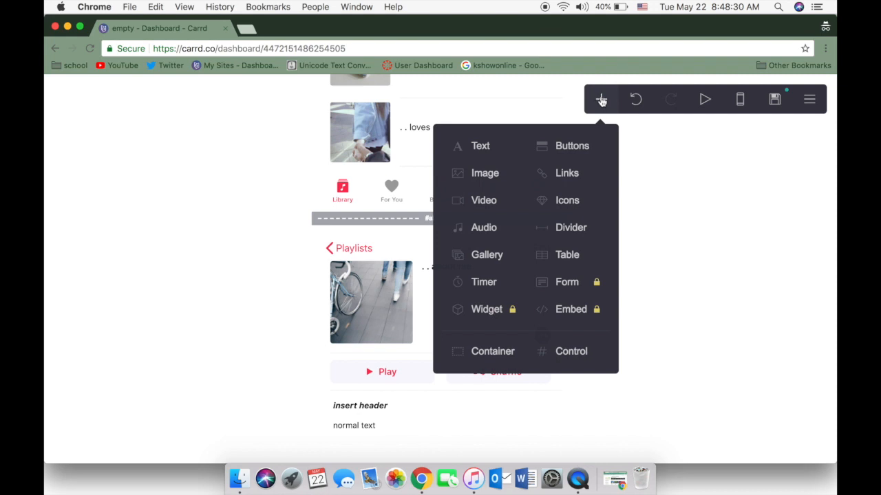
pyautogui.click(571, 228)
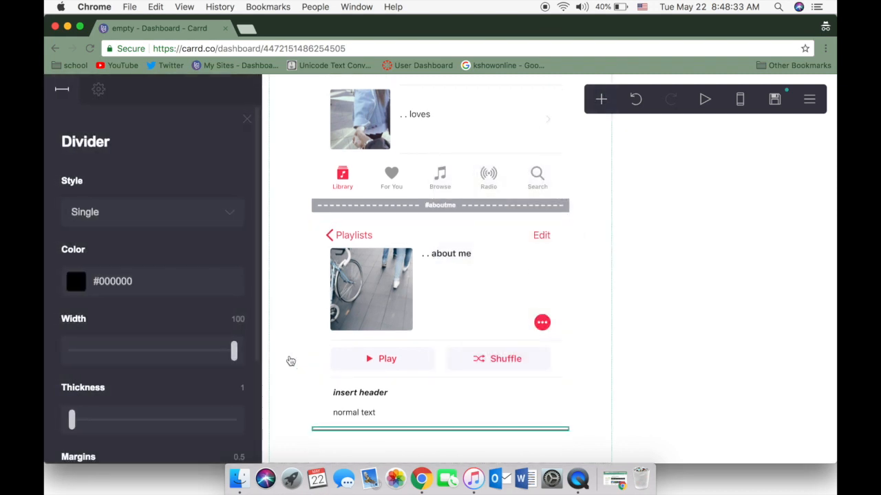
pyautogui.scroll(-1, 162, 298)
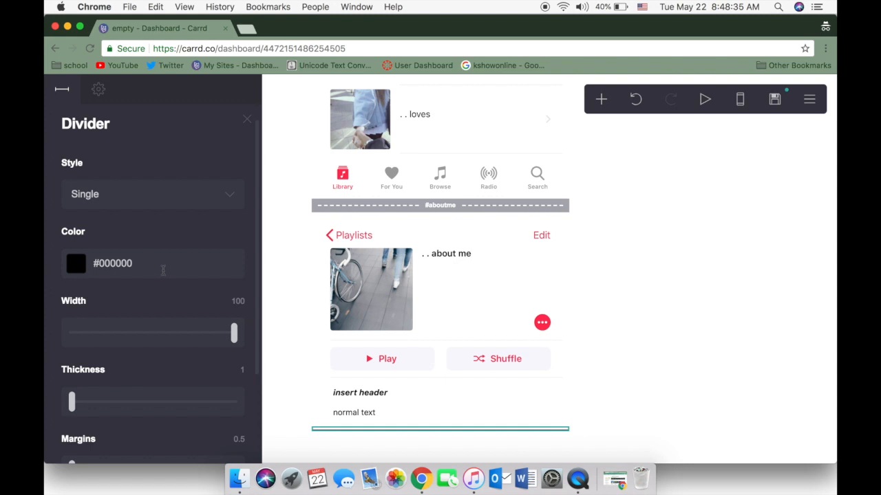
pyautogui.click(160, 270)
pyautogui.moveTo(133, 267); pyautogui.dragTo(110, 266)
pyautogui.press('BackSpace')
pyautogui.press('BackSpace')
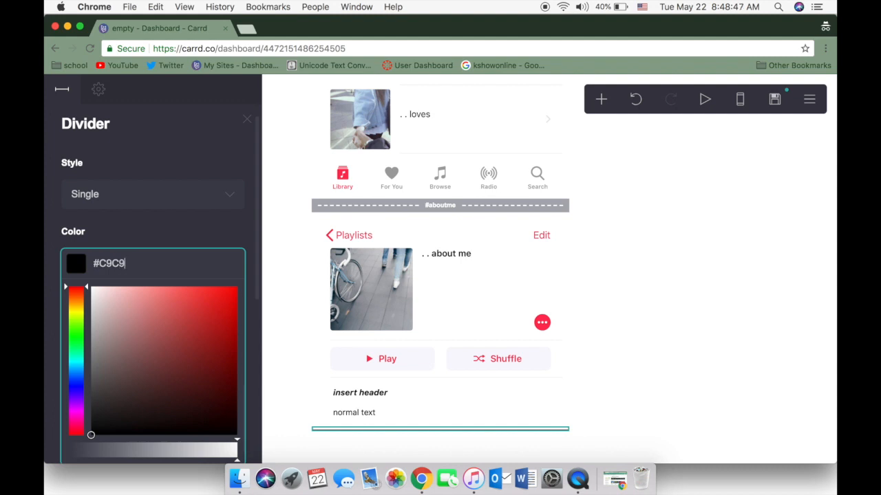
pyautogui.write('94A')
pyautogui.press('Return')
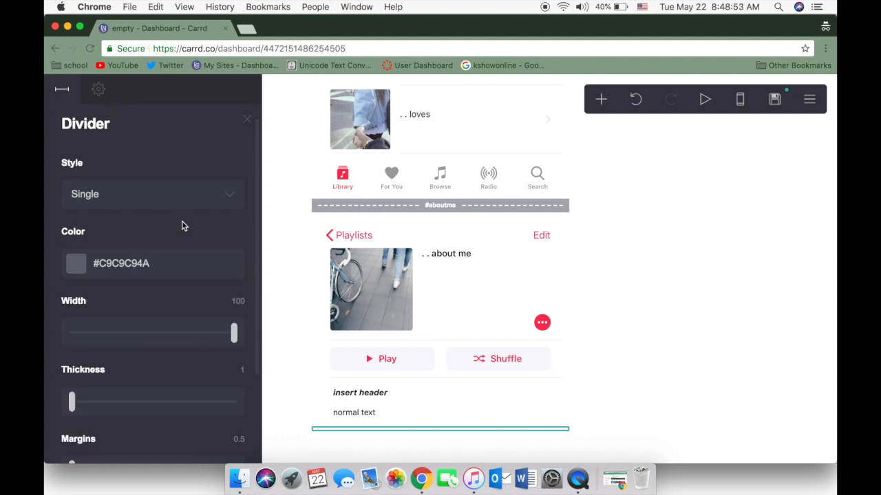
pyautogui.click(247, 119)
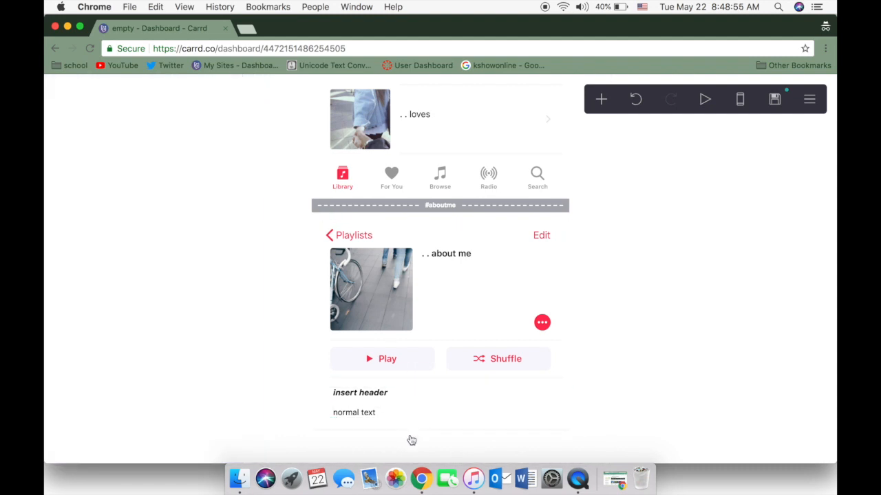
pyautogui.moveTo(416, 432)
pyautogui.mouseDown()
pyautogui.moveTo(427, 397)
pyautogui.moveTo(428, 422)
pyautogui.moveTo(421, 421)
pyautogui.mouseUp()
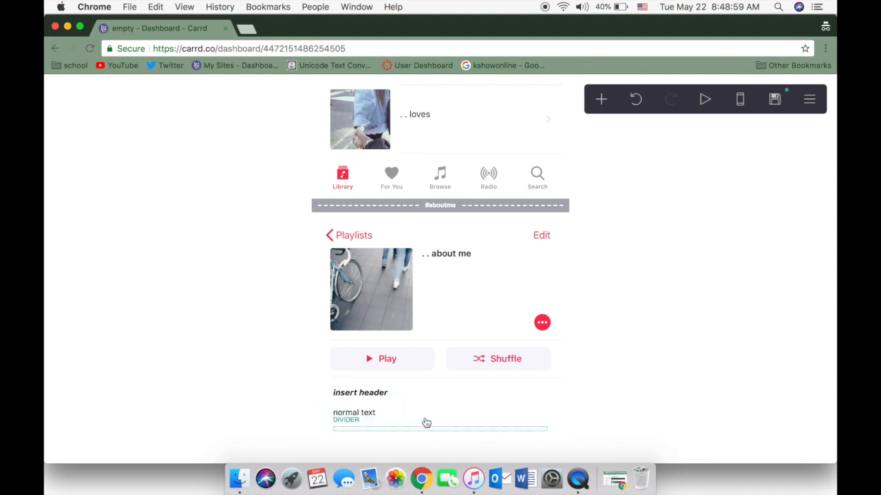
# Duplicate the container holding the header, normal text and divider twice and close its settings
pyautogui.click(320, 403)
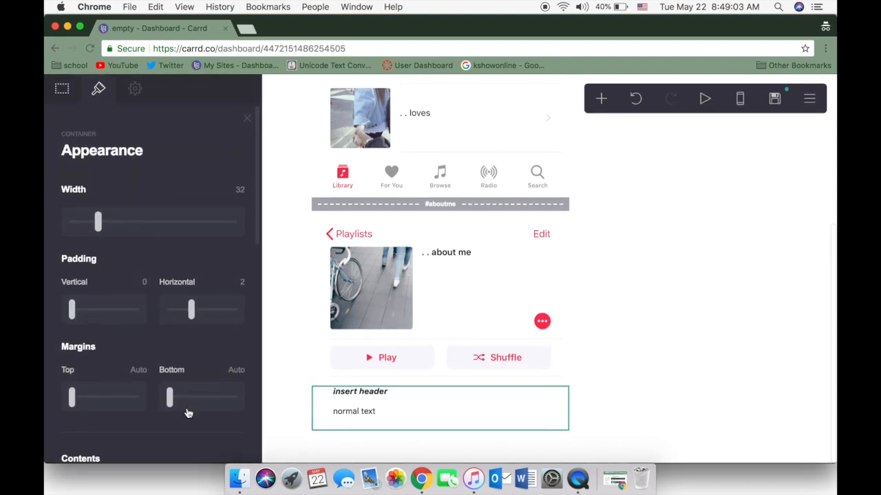
pyautogui.scroll(-10, 90, 409)
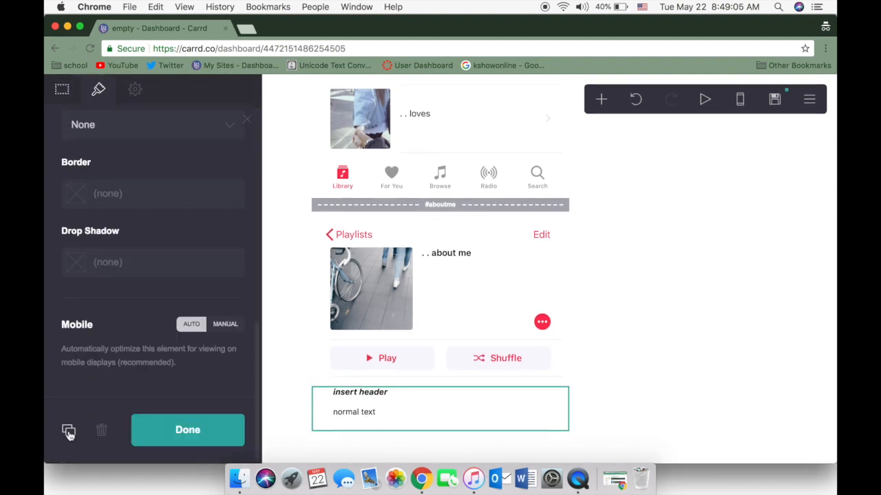
pyautogui.click(68, 431)
pyautogui.click(188, 430)
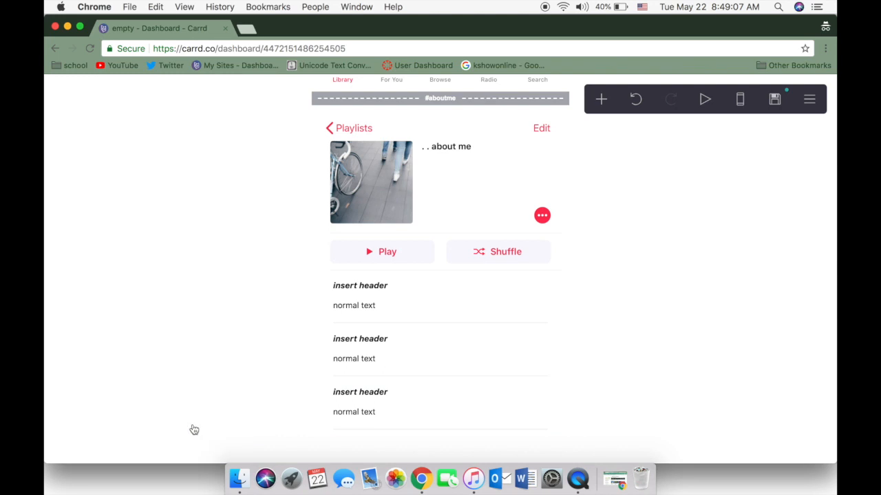
# Duplicate the Library/For You/Browse/Radio/Search bar image above the #aboutme break and close the image settings
pyautogui.scroll(3, 409, 311)
pyautogui.scroll(1, 408, 311)
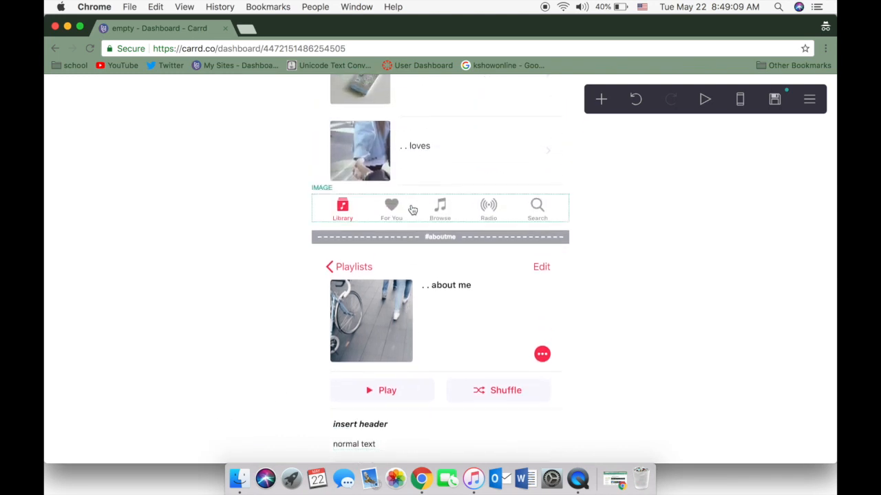
pyautogui.click(412, 208)
pyautogui.scroll(-5, 59, 426)
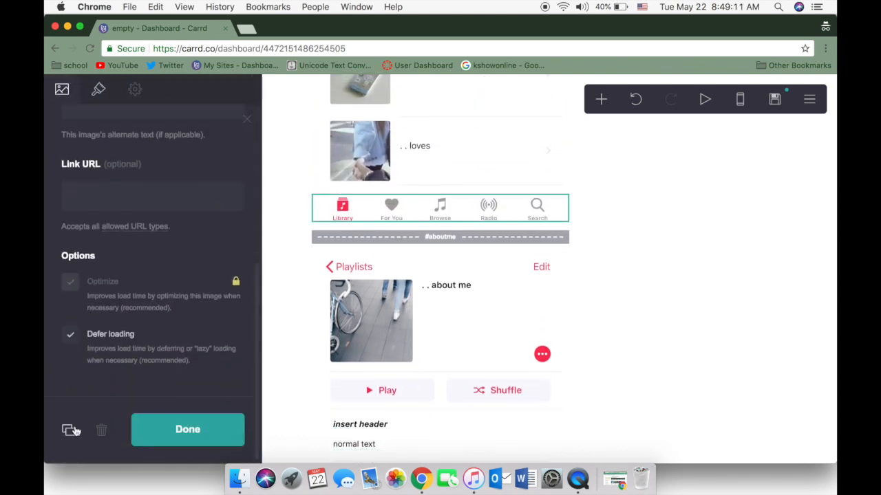
pyautogui.click(69, 430)
pyautogui.click(187, 429)
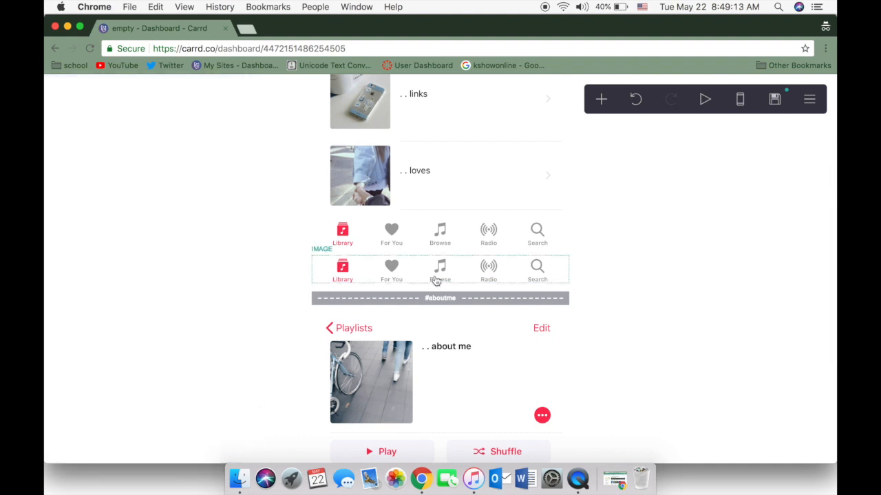
# Move the duplicated Library/For You/Browse/Radio/Search bar image to the end of the about me section, beneath the last text container
pyautogui.moveTo(436, 279); pyautogui.dragTo(447, 441)
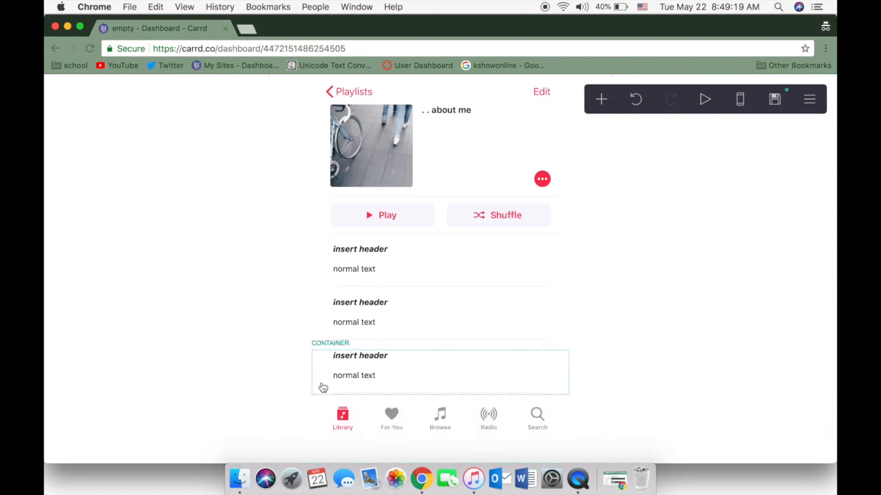
pyautogui.scroll(-5, 459, 411)
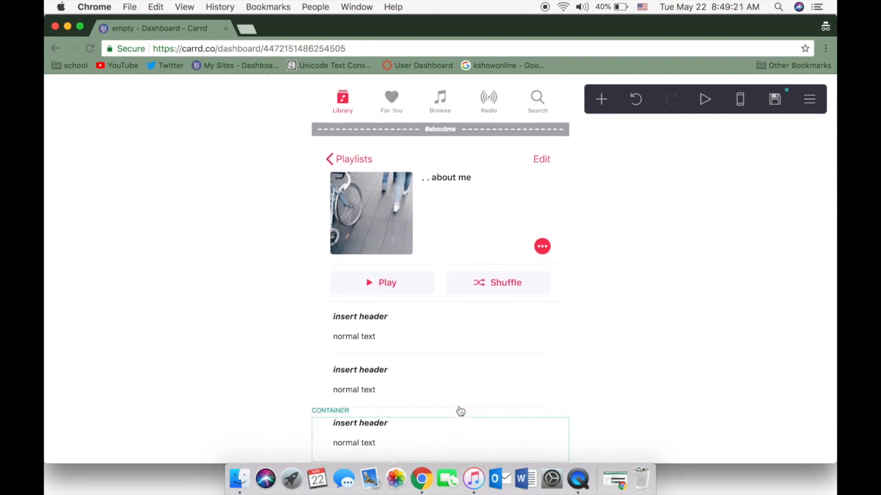
pyautogui.scroll(-2, 448, 217)
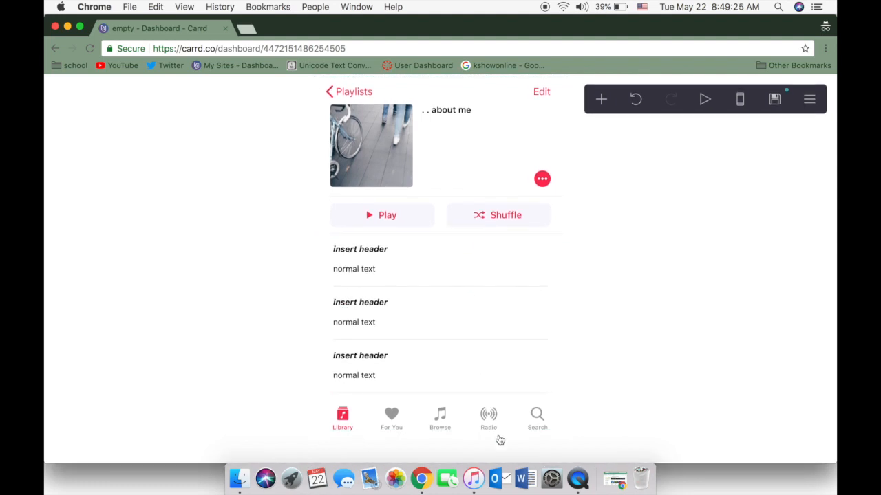
pyautogui.scroll(4, 494, 434)
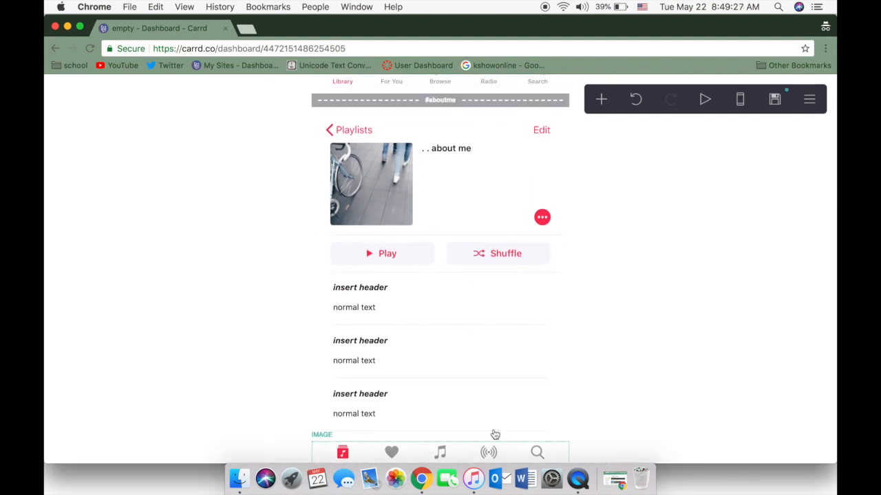
# Duplicate the #aboutme section break and move the copy beneath the bar image that ends the about me section
pyautogui.click(478, 192)
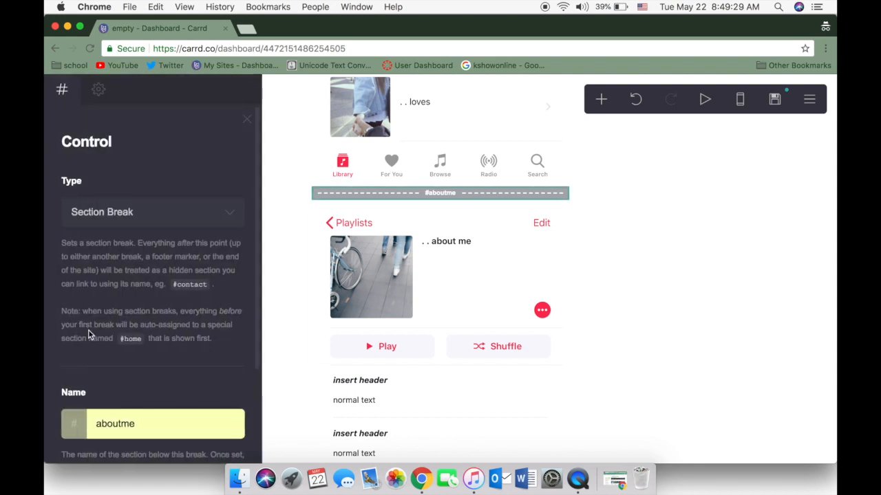
pyautogui.scroll(-4, 88, 330)
pyautogui.click(71, 429)
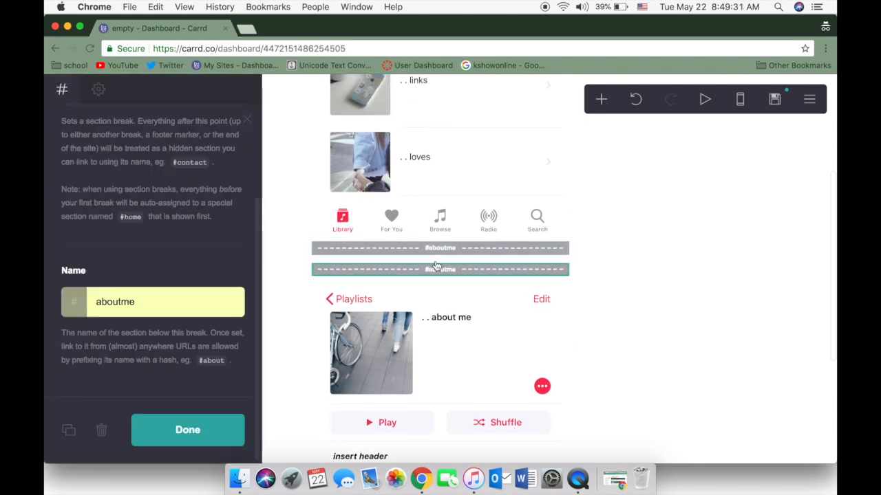
pyautogui.moveTo(434, 265); pyautogui.dragTo(433, 454)
# Rename the copied section break to "links" and close its settings
pyautogui.moveTo(189, 423); pyautogui.dragTo(48, 388)
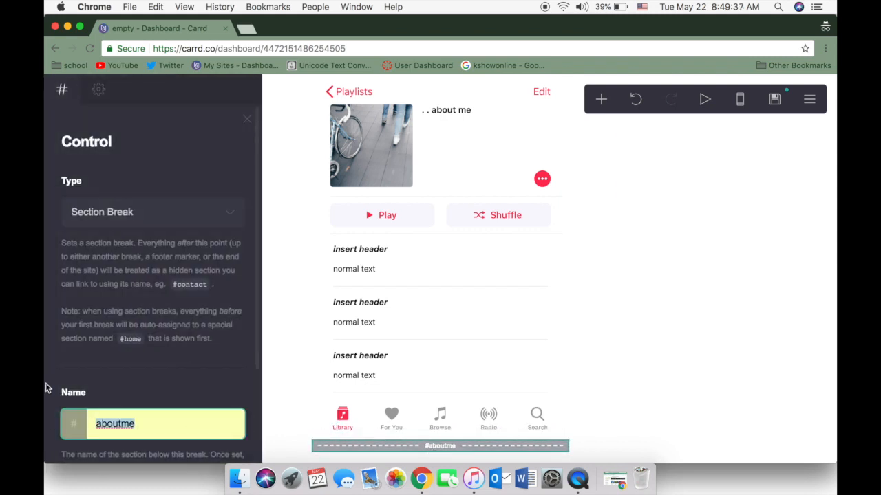
pyautogui.press('BackSpace')
pyautogui.write('lin')
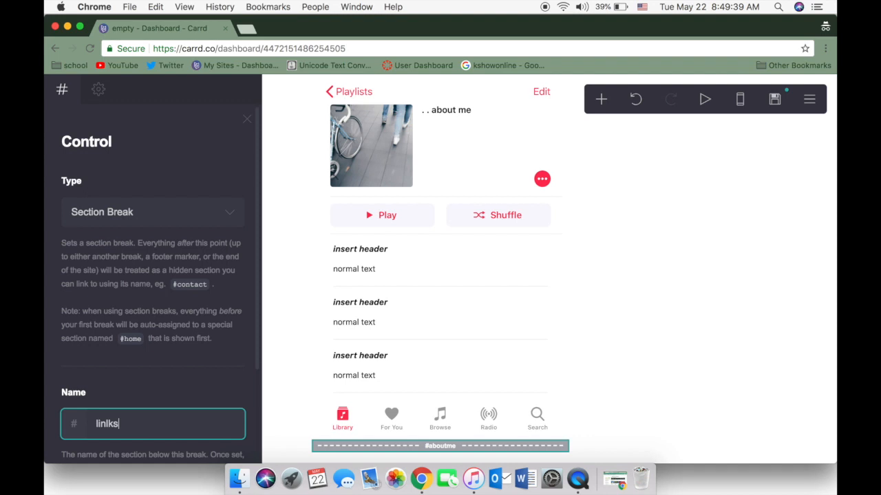
pyautogui.write('lks')
pyautogui.press('BackSpace')
pyautogui.press('BackSpace')
pyautogui.press('BackSpace')
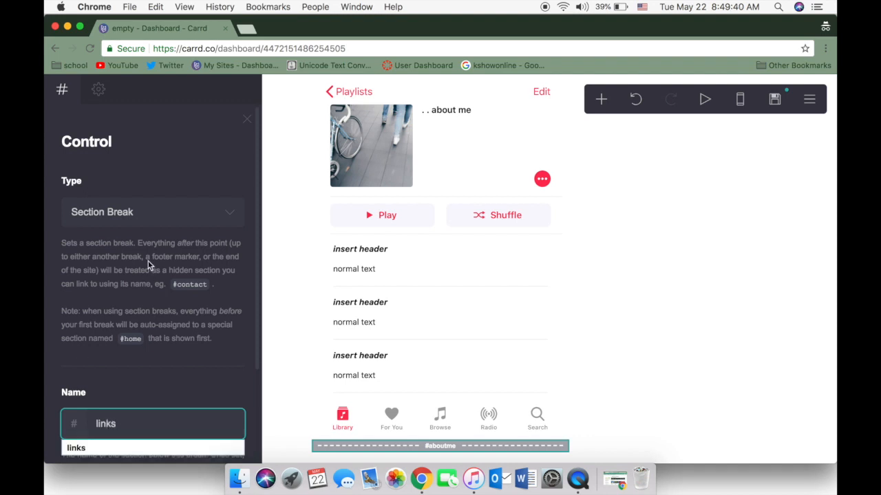
pyautogui.click(246, 119)
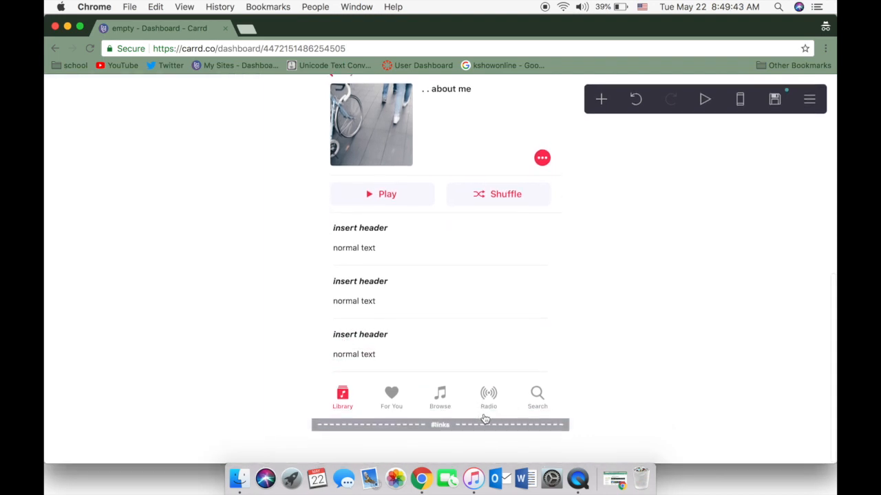
pyautogui.click(488, 427)
pyautogui.click(600, 99)
pyautogui.click(494, 151)
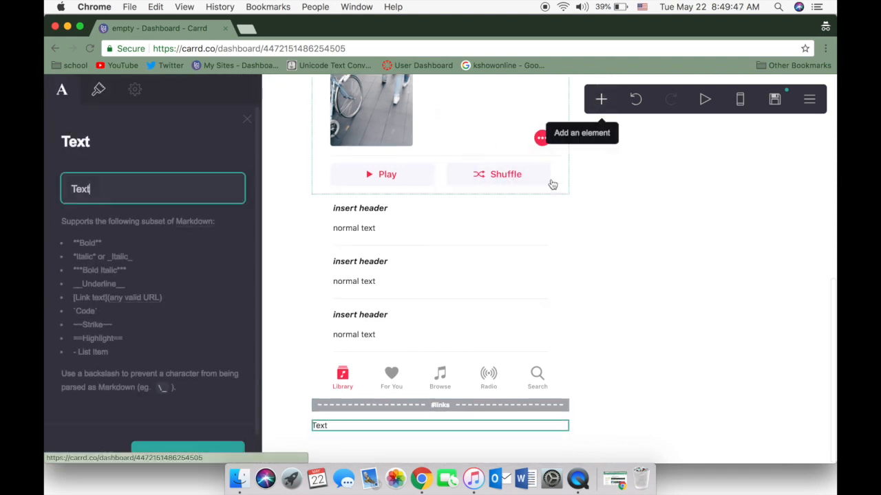
pyautogui.click(101, 457)
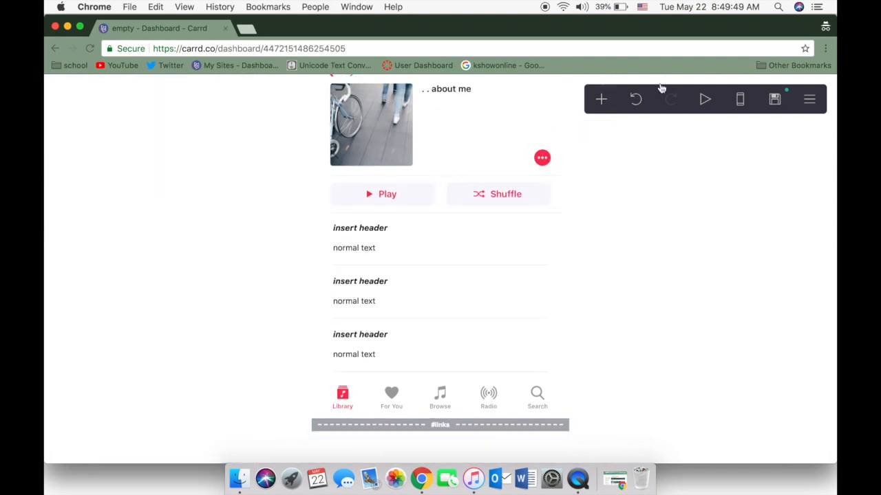
# Add an image element beneath the #links break and upload IMG_5716.PNG from the Desktop into it
pyautogui.click(601, 100)
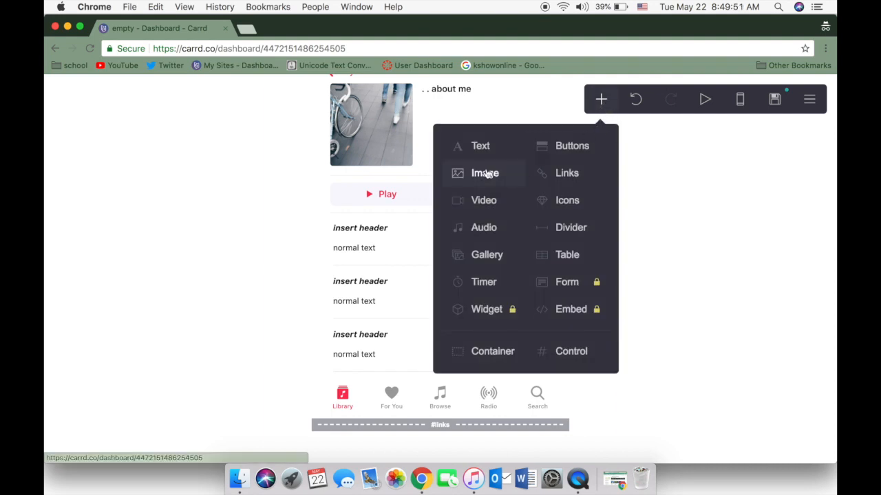
pyautogui.click(486, 174)
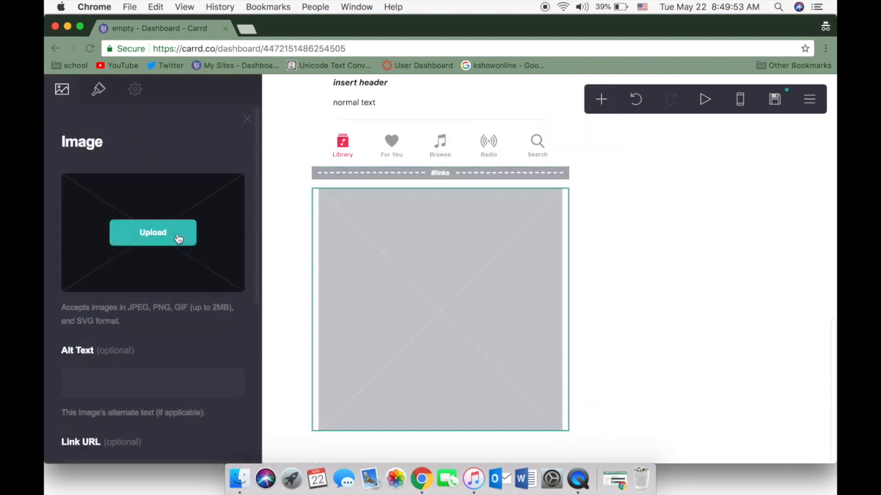
pyautogui.click(177, 236)
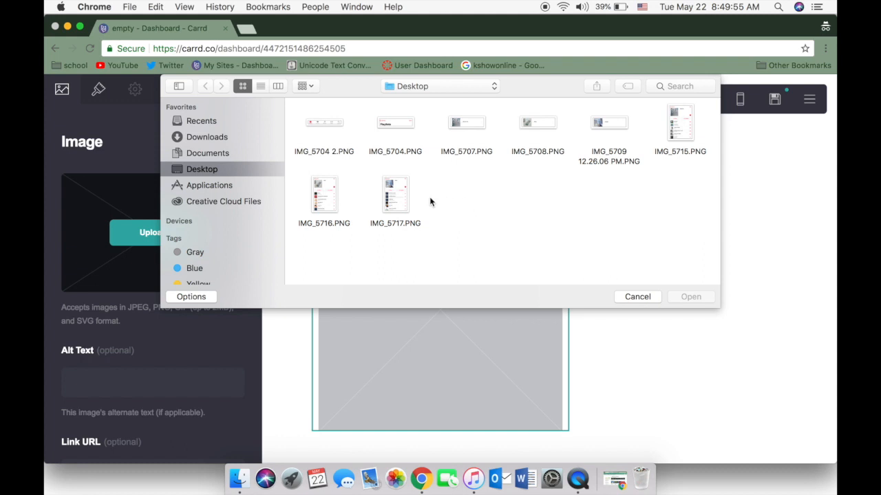
pyautogui.click(338, 197)
pyautogui.click(690, 296)
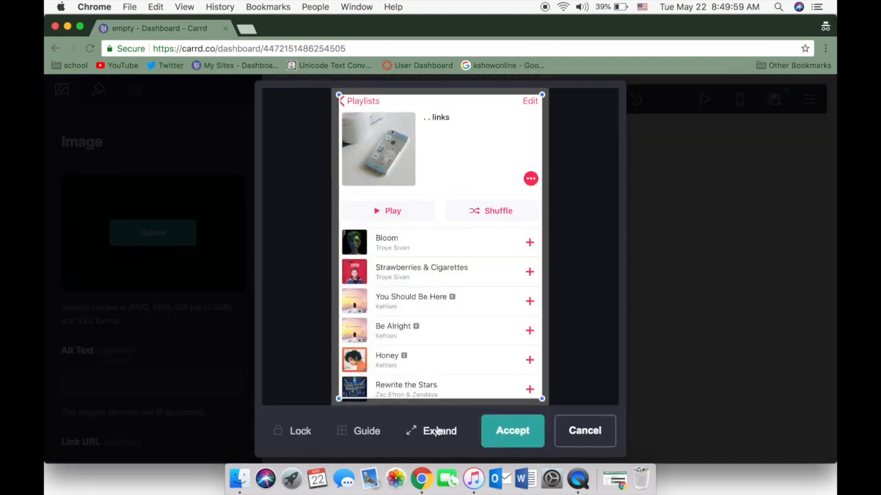
# Expand the crop to the full image, cut it off just below the Play and Shuffle row, and accept the crop
pyautogui.click(437, 432)
pyautogui.moveTo(548, 403); pyautogui.dragTo(577, 227)
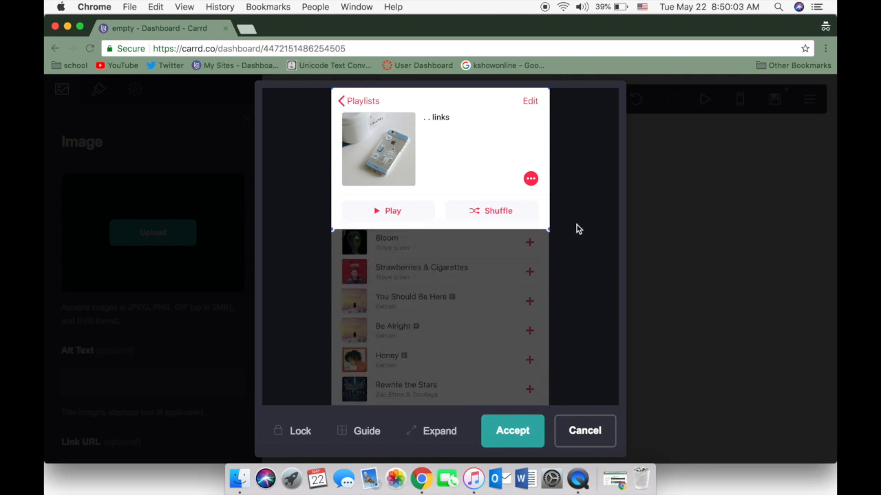
pyautogui.click(520, 432)
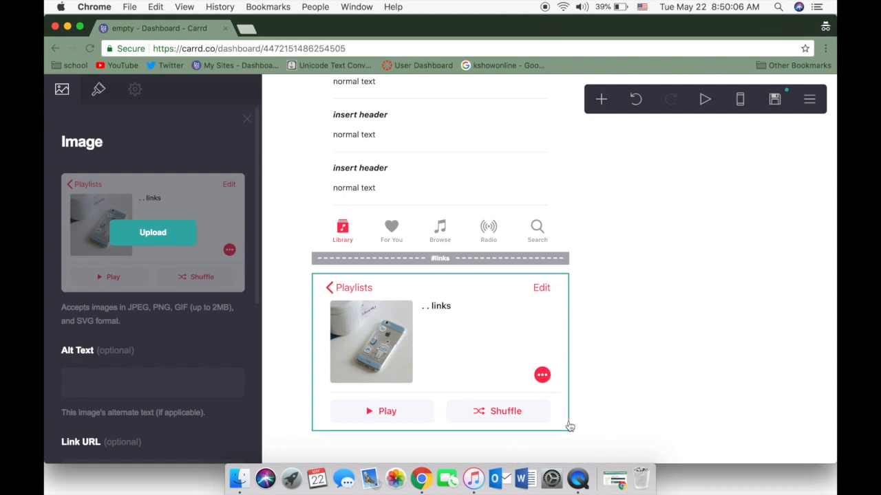
pyautogui.click(574, 423)
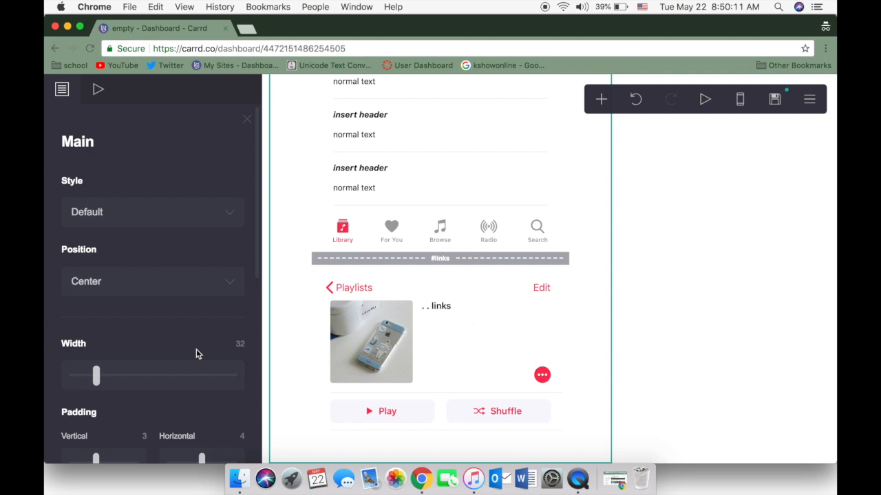
# Check the appearance settings of the links playlist image and close them
pyautogui.click(384, 410)
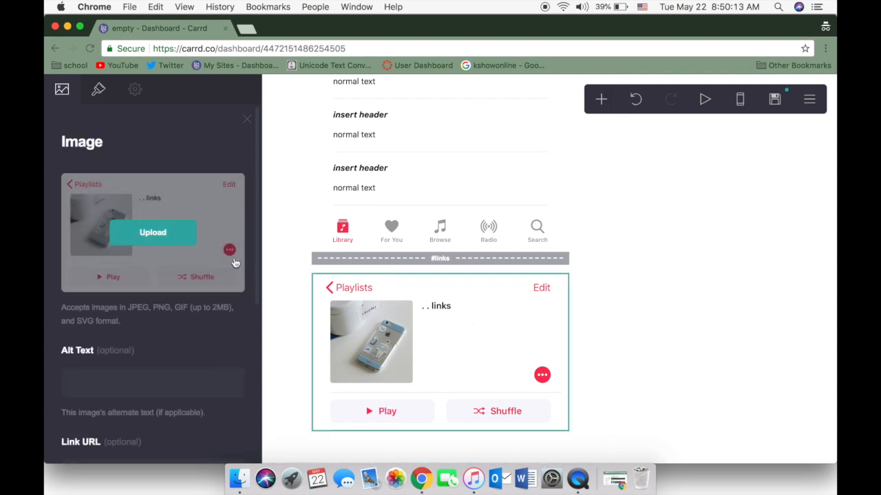
pyautogui.click(98, 90)
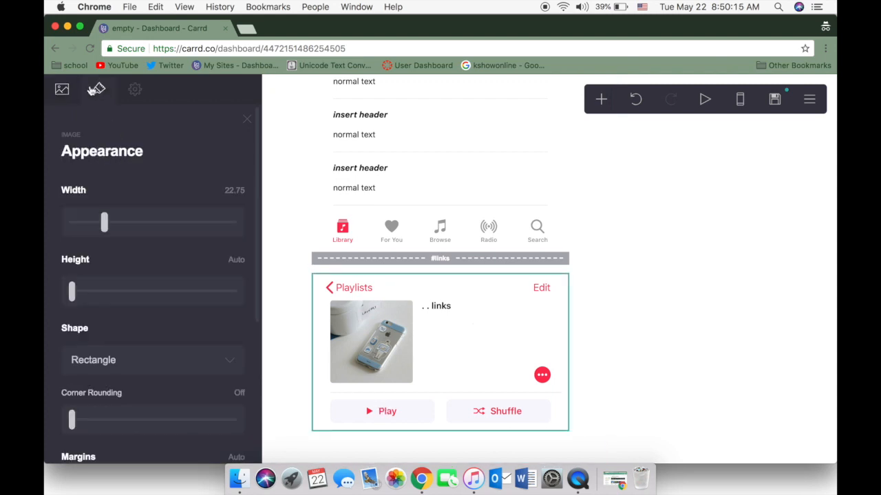
pyautogui.click(247, 119)
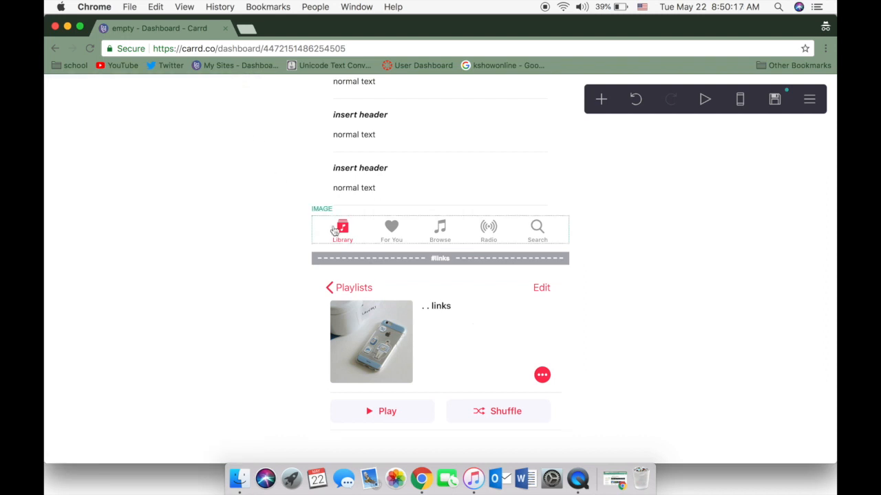
# Duplicate the last header and text container of the about me section and move the copy beneath the links playlist image
pyautogui.click(322, 184)
pyautogui.scroll(-10, 124, 285)
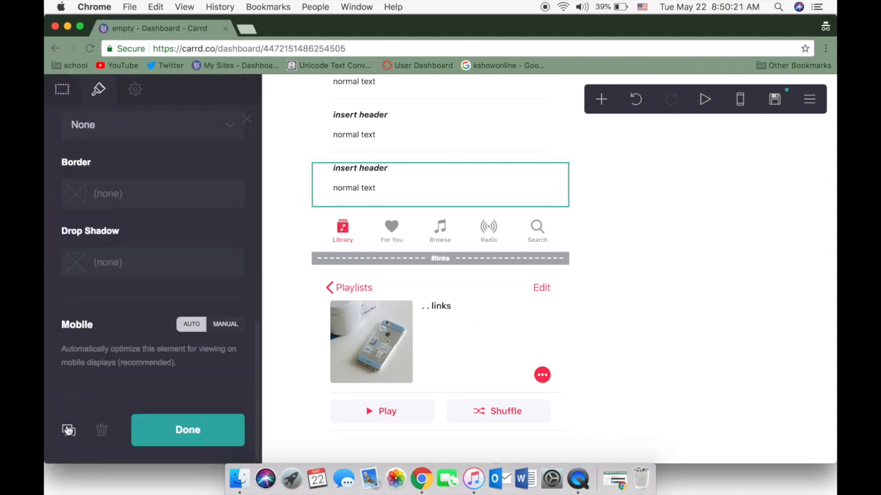
pyautogui.click(69, 428)
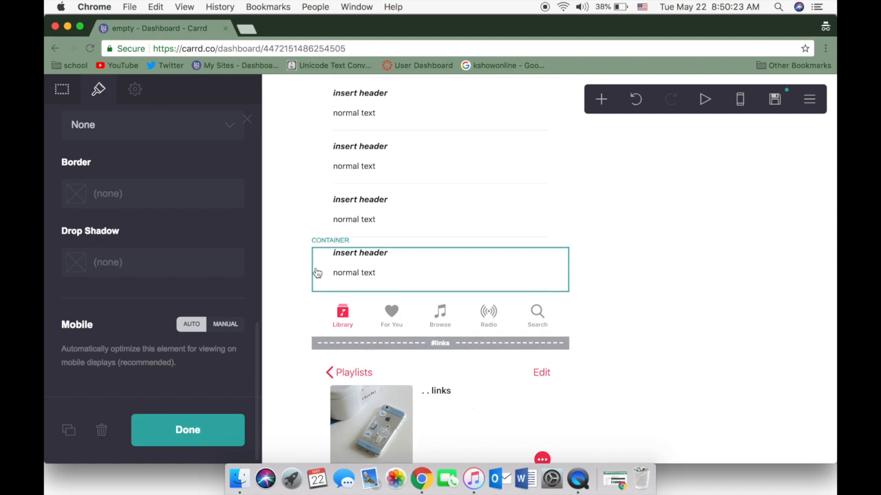
pyautogui.moveTo(316, 290); pyautogui.dragTo(331, 434)
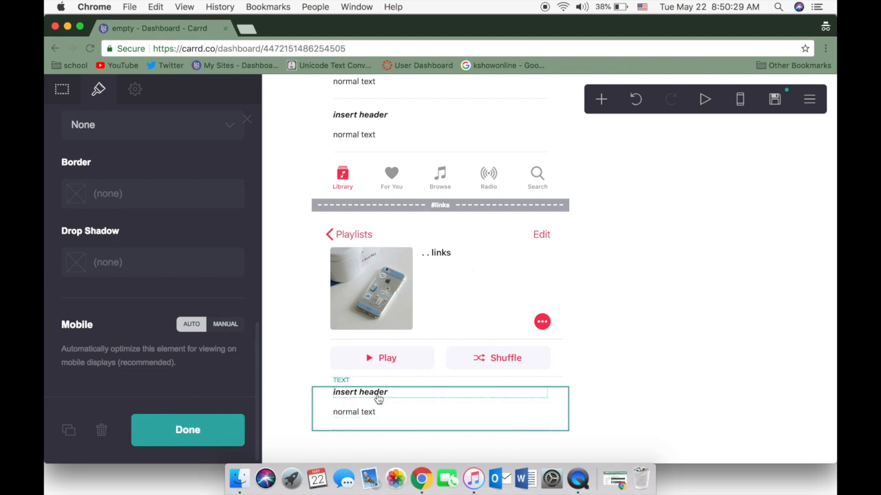
# Replace "normal text" in the links container with the start of a Markdown link, using the Twitter handle as link text and "https" as address
pyautogui.click(367, 414)
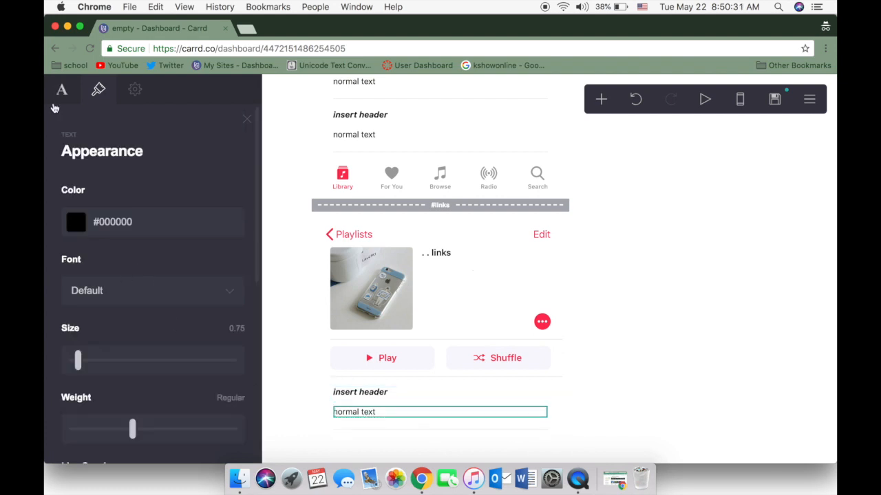
pyautogui.click(61, 93)
pyautogui.tripleClick(149, 189)
pyautogui.press('BackSpace')
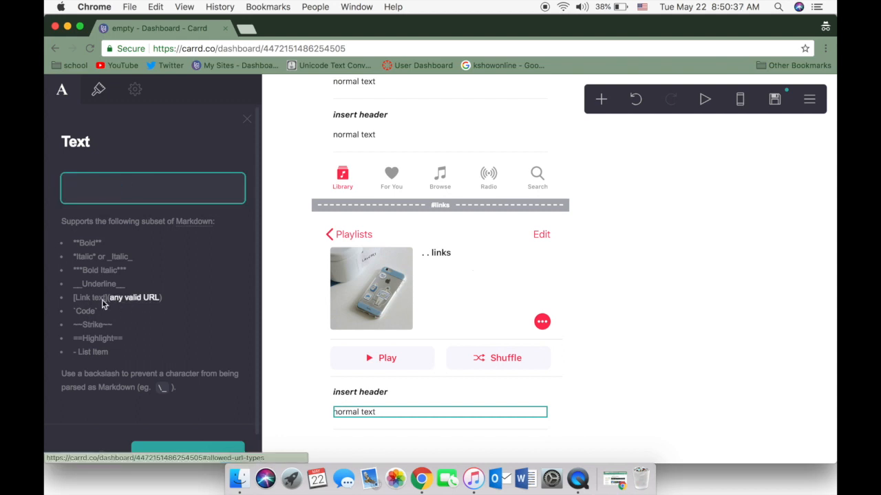
pyautogui.write('[')
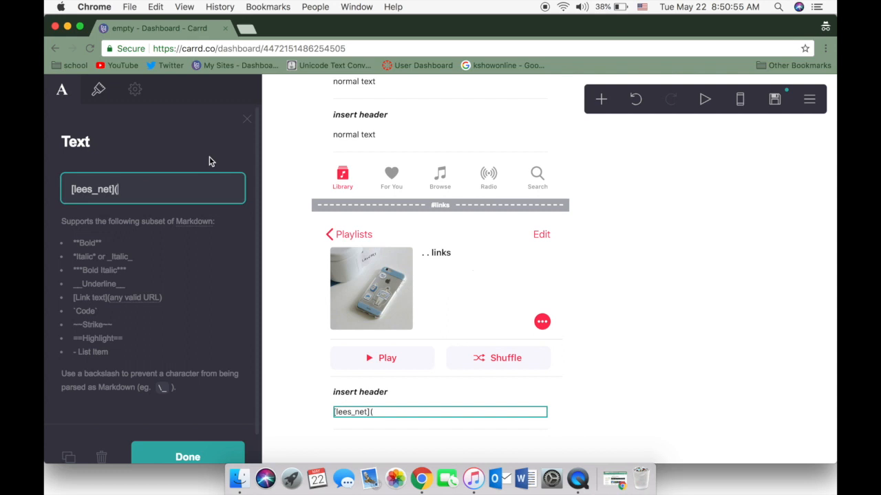
pyautogui.write('https')
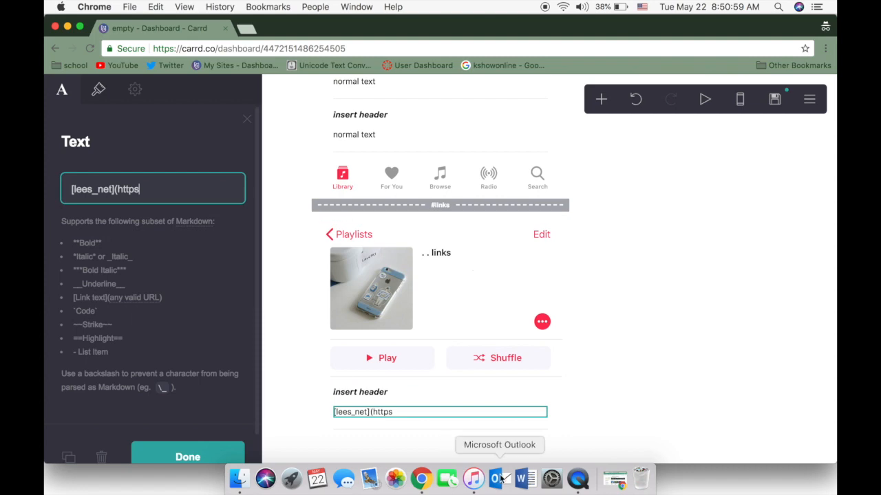
# Switch to the other Chrome window, open the own Twitter profile in a new tab, copy its address and minimize the window
pyautogui.click(623, 480)
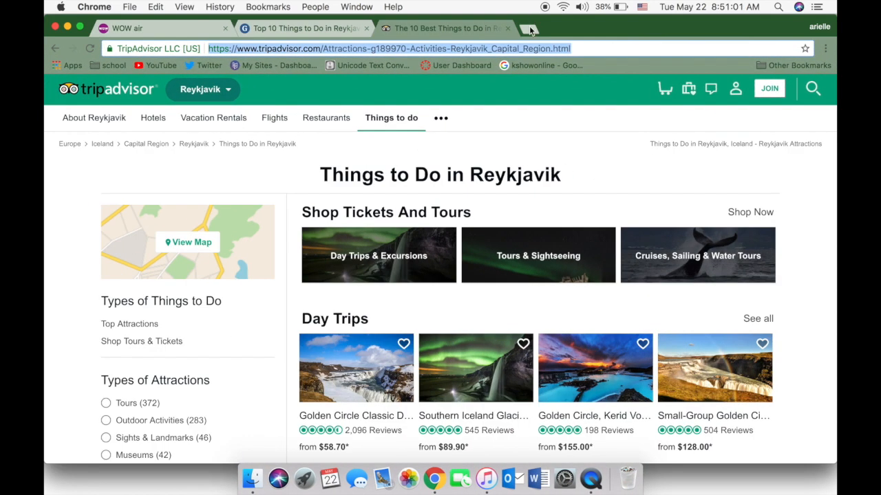
pyautogui.click(528, 28)
pyautogui.click(207, 66)
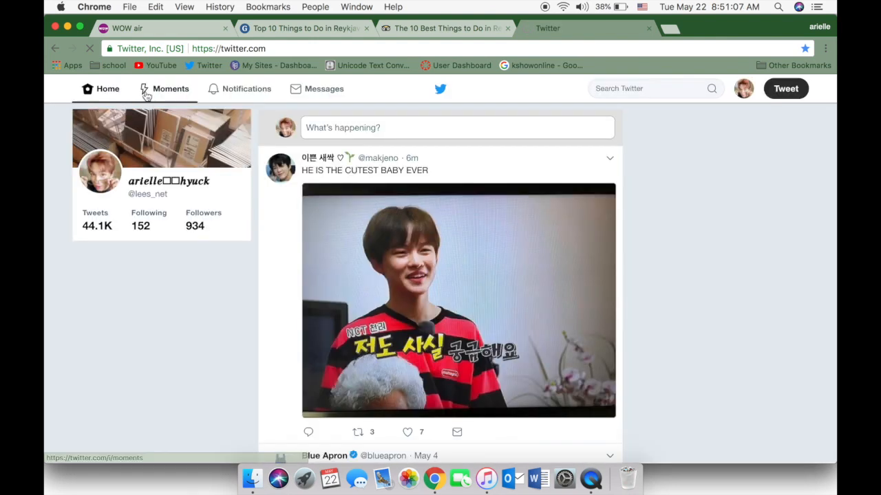
pyautogui.click(157, 182)
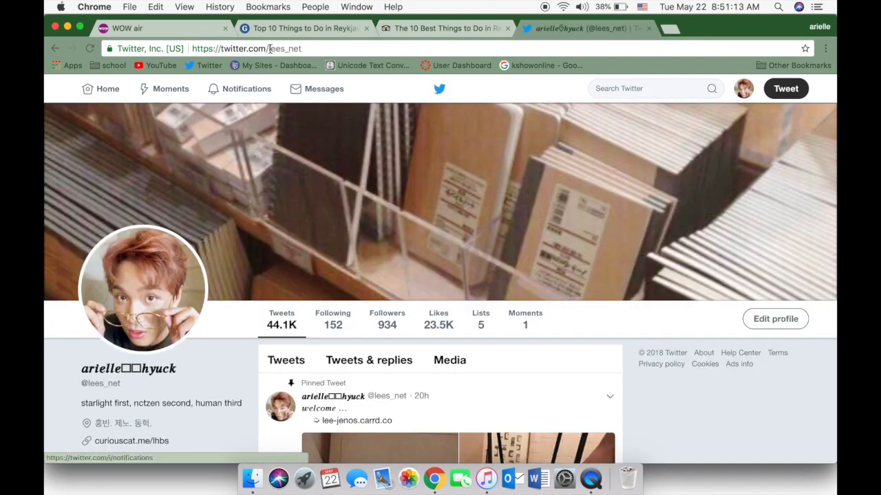
pyautogui.click(271, 50)
pyautogui.press('super+c')
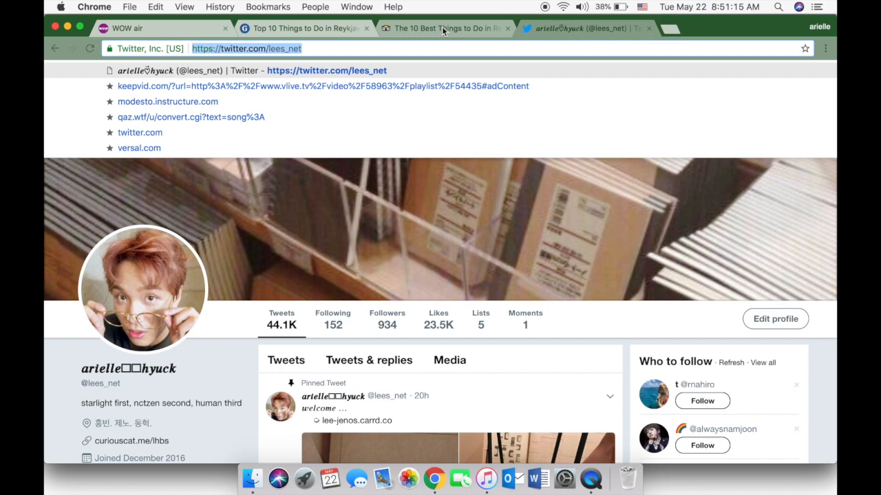
pyautogui.click(67, 26)
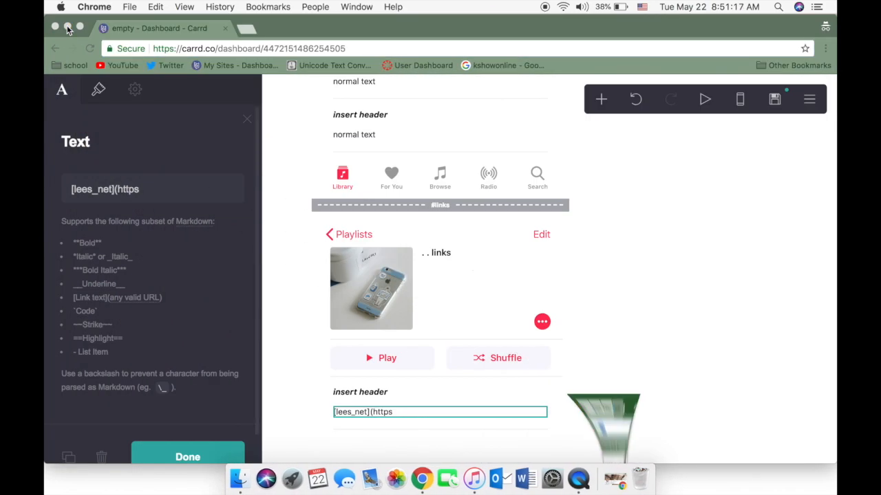
# Complete the Markdown link in the links container with the copied Twitter profile address and a closing parenthesis, and finish editing the text
pyautogui.click(166, 200)
pyautogui.press('BackSpace')
pyautogui.press('BackSpace')
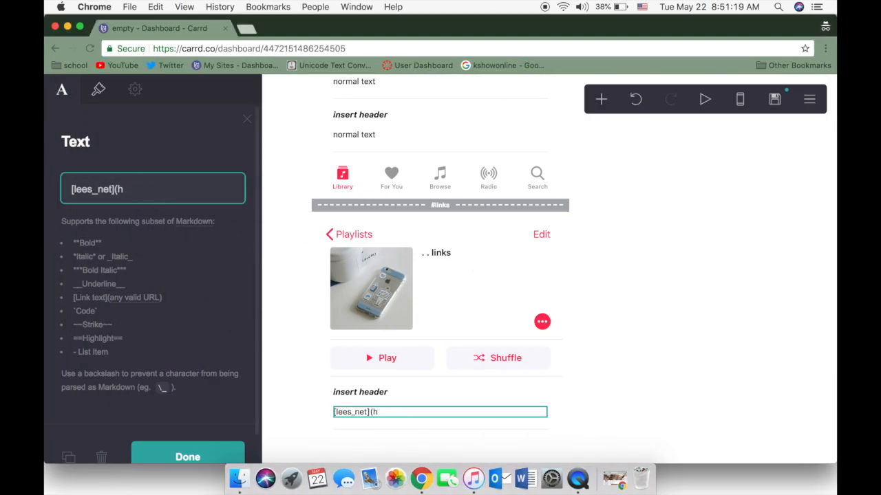
pyautogui.press('super+v')
pyautogui.write('0')
pyautogui.write(')')
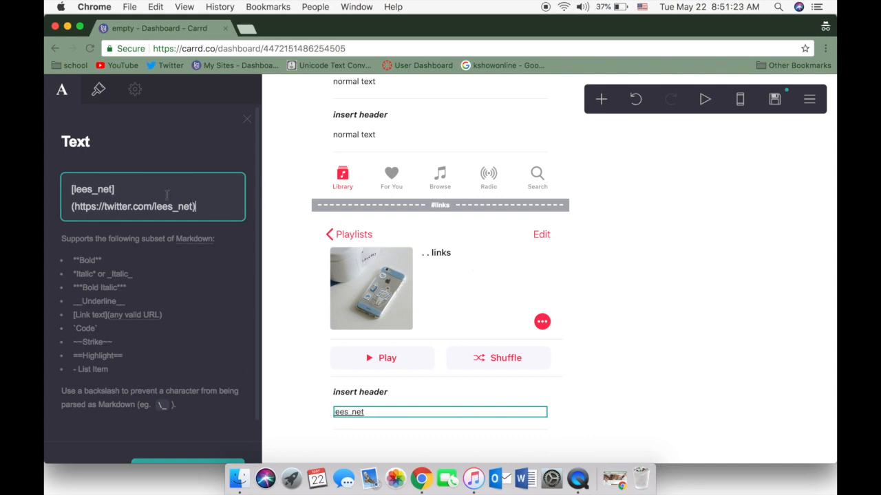
pyautogui.scroll(-2, 156, 274)
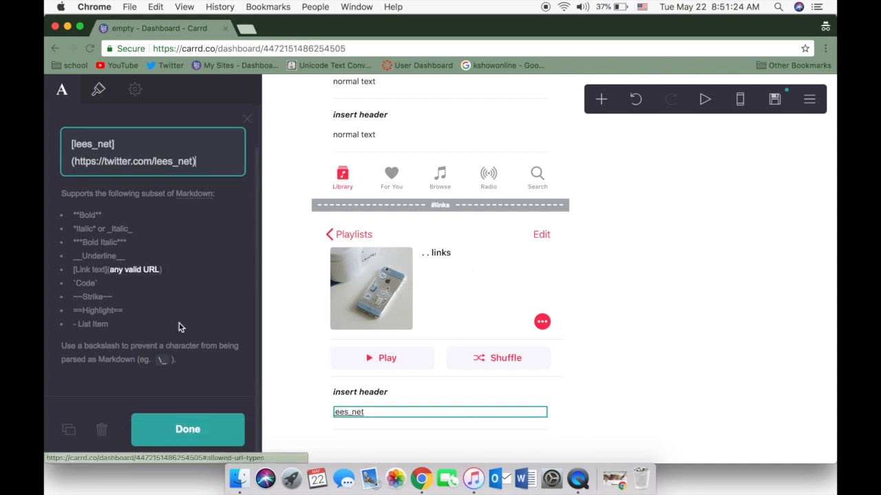
pyautogui.click(216, 431)
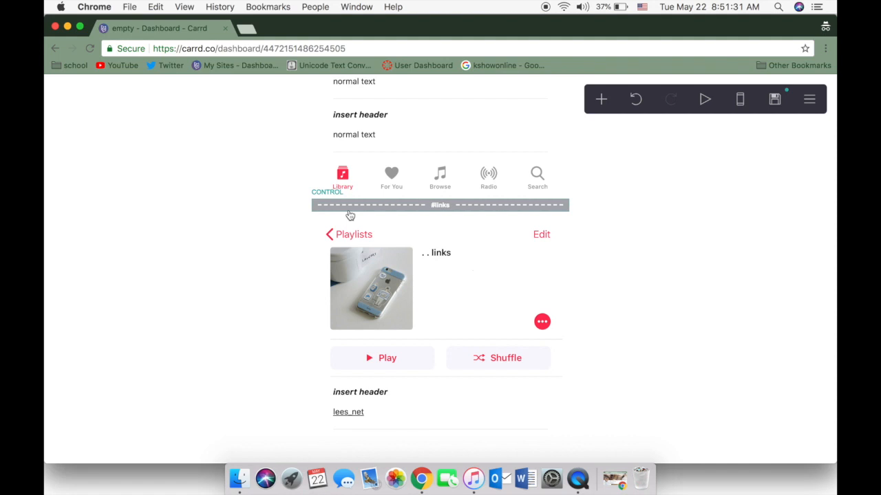
# Duplicate the Library navigation bar image above the #links break and move the copy beneath the links container
pyautogui.click(351, 184)
pyautogui.scroll(-5, 90, 360)
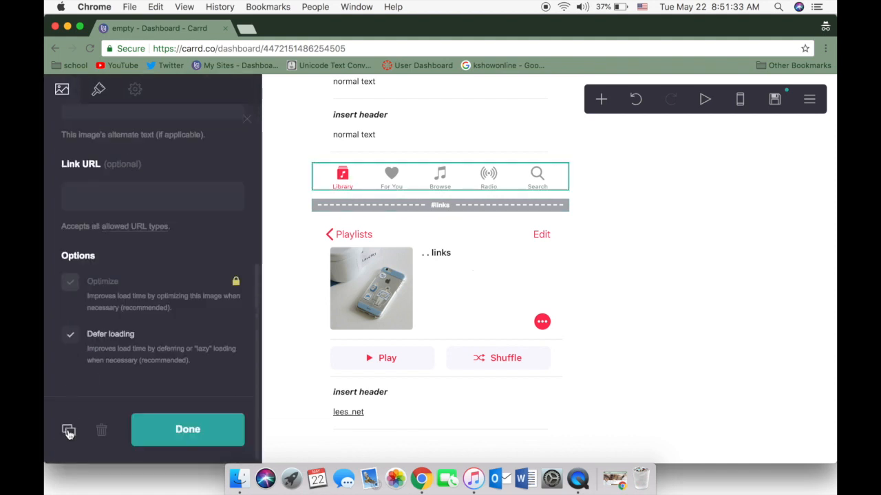
pyautogui.click(69, 430)
pyautogui.moveTo(424, 268); pyautogui.dragTo(423, 440)
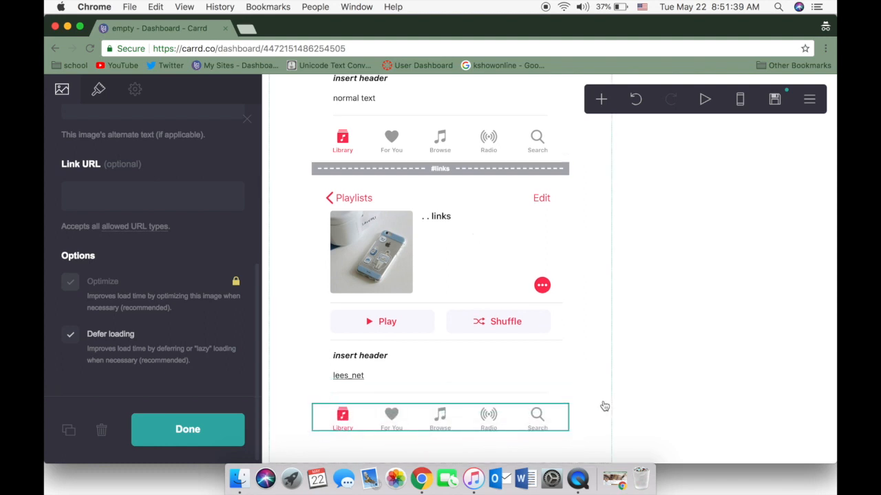
# Duplicate the #links section break and move the copy to the end of the page, beneath the last navigation bar
pyautogui.click(473, 169)
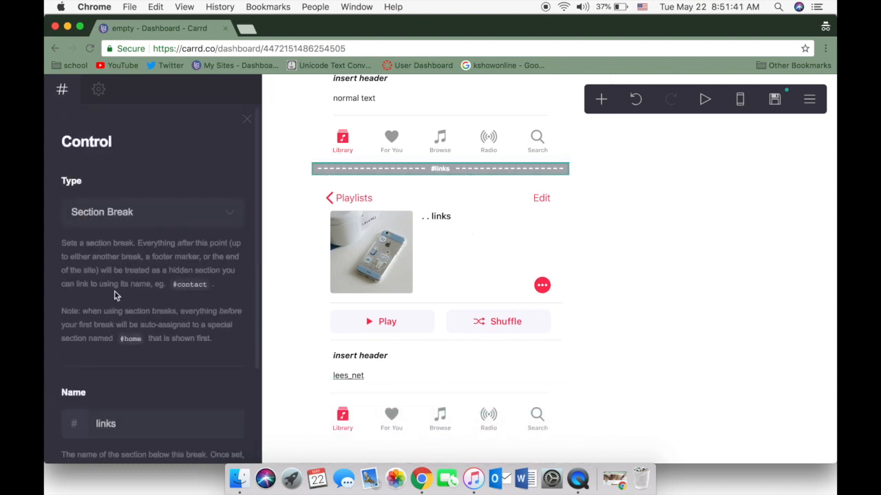
pyautogui.scroll(-4, 172, 294)
pyautogui.click(79, 431)
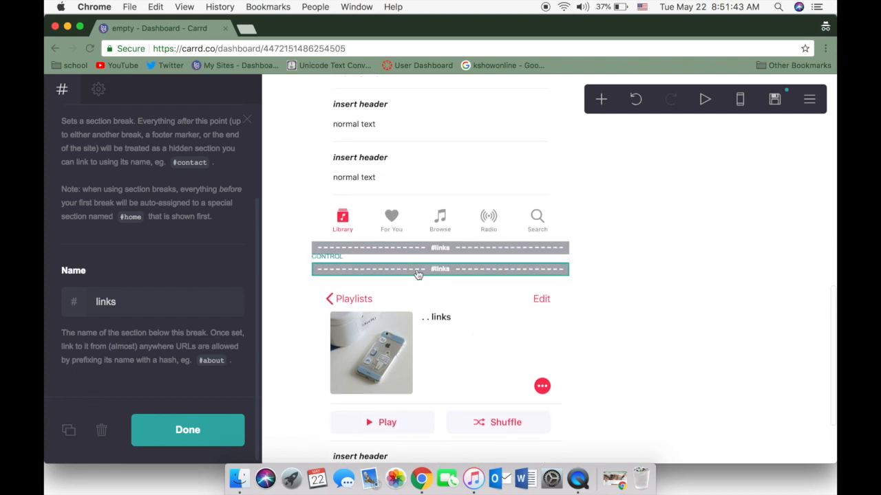
pyautogui.moveTo(417, 271); pyautogui.dragTo(421, 438)
# Rename the copied section break at the end of the page to "loves"
pyautogui.click(413, 427)
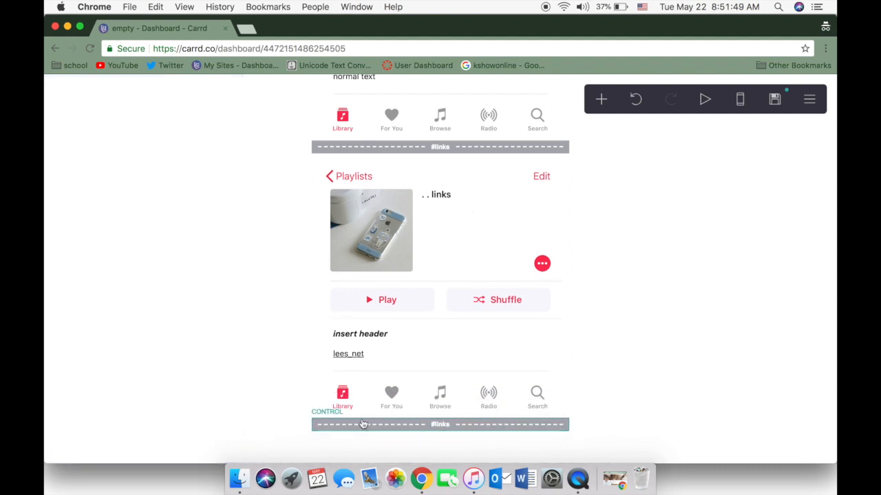
pyautogui.click(165, 421)
pyautogui.press('BackSpace')
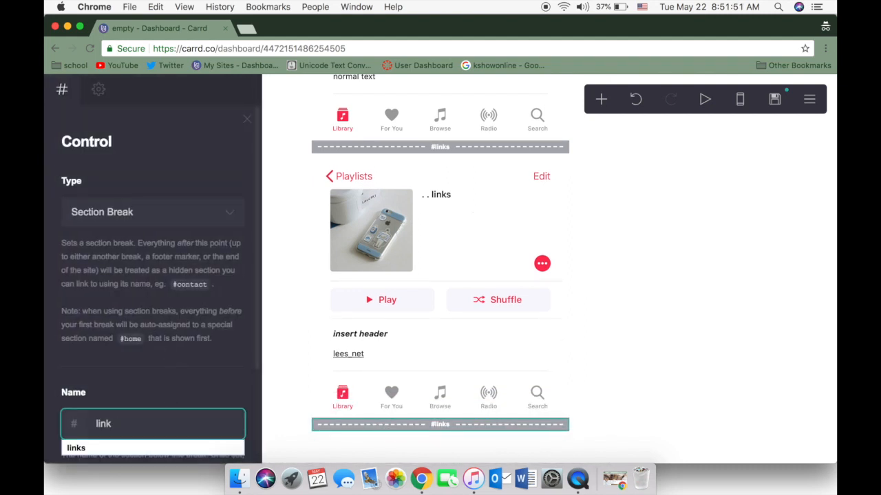
pyautogui.write('ov')
pyautogui.click(192, 372)
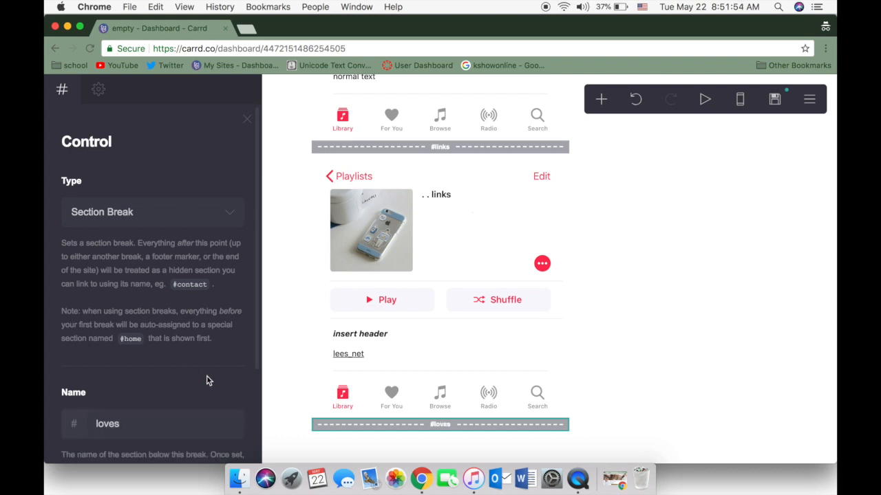
# Add an image element beneath the #loves break and upload IMG_5717.PNG from the Desktop into it
pyautogui.click(600, 99)
pyautogui.click(484, 173)
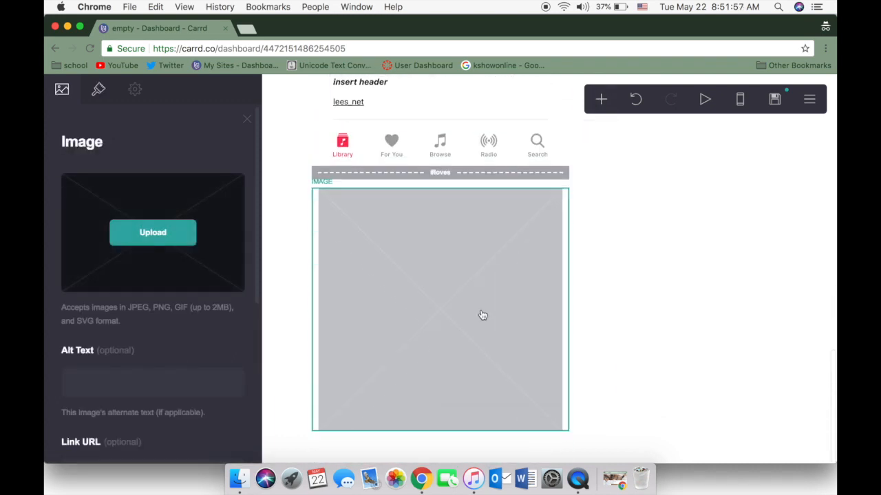
pyautogui.click(170, 232)
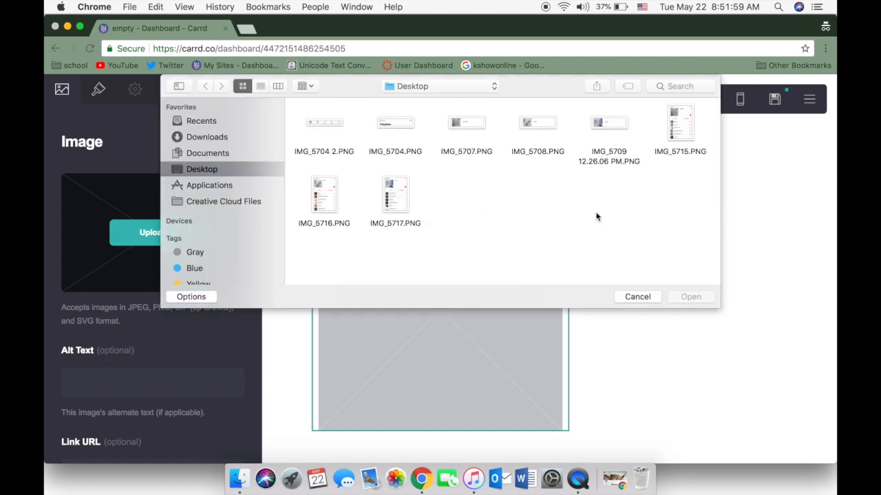
pyautogui.click(391, 203)
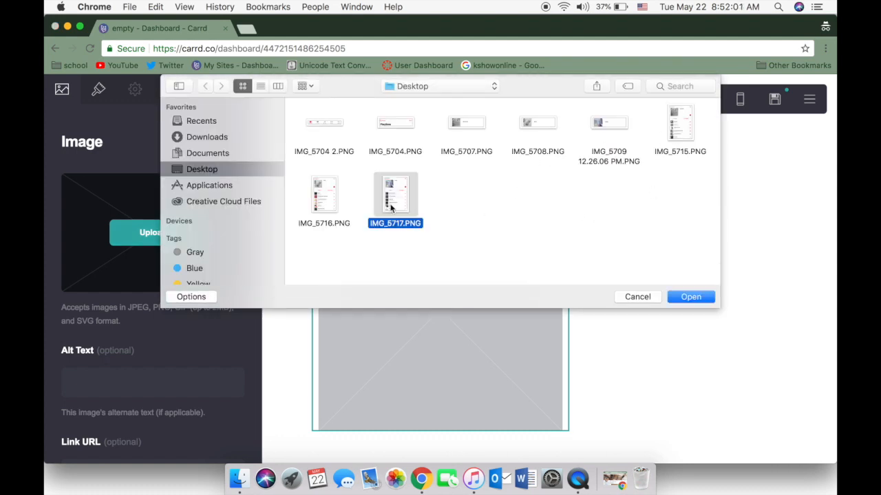
pyautogui.click(690, 297)
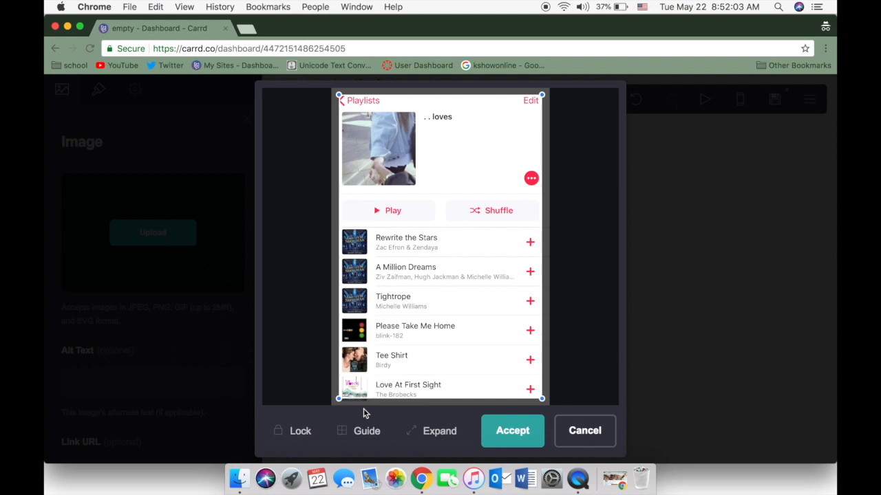
# Expand the crop to the full image width, cut off the song list just beneath Play and Shuffle, and accept the crop
pyautogui.click(422, 432)
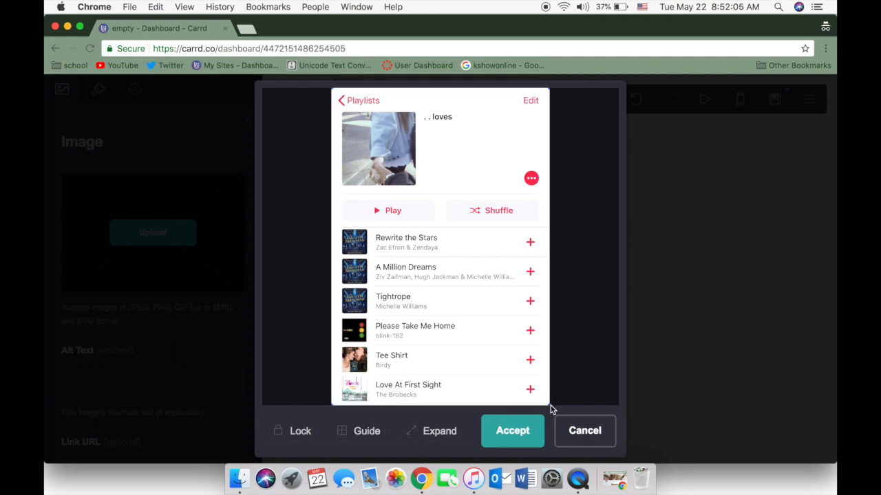
pyautogui.moveTo(548, 388); pyautogui.dragTo(547, 228)
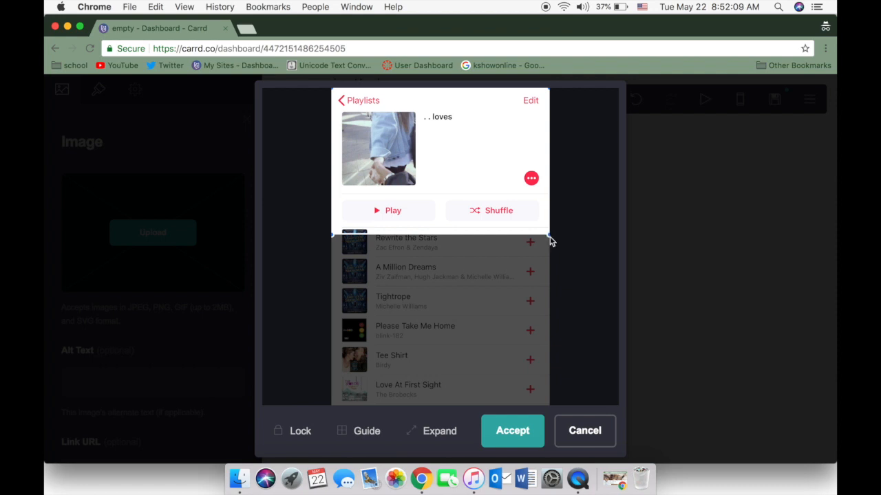
pyautogui.moveTo(549, 238)
pyautogui.mouseDown()
pyautogui.moveTo(550, 229)
pyautogui.moveTo(551, 238)
pyautogui.mouseUp()
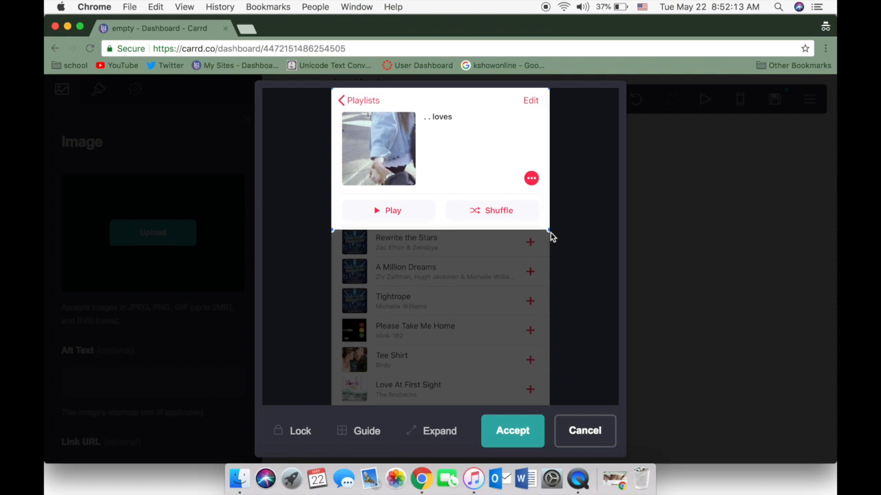
pyautogui.click(525, 433)
pyautogui.click(648, 398)
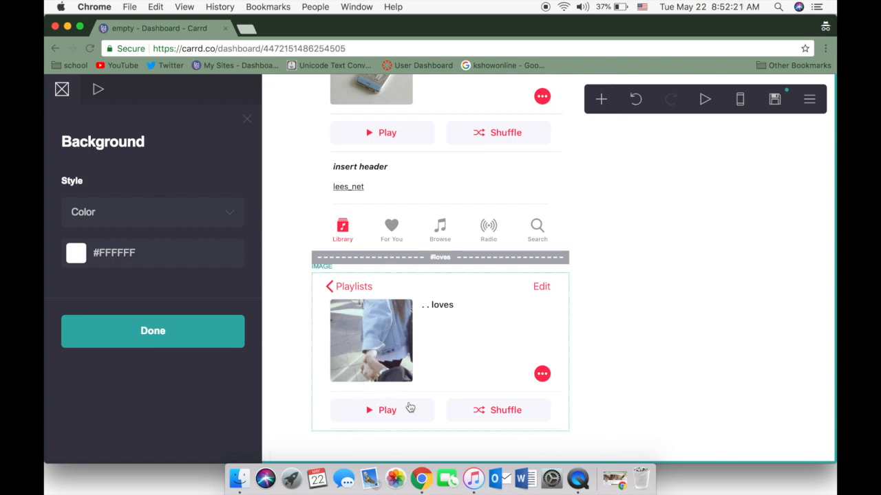
# Duplicate the header and text container of the links section and move the copy beneath the loves playlist image
pyautogui.click(315, 183)
pyautogui.scroll(-10, 118, 291)
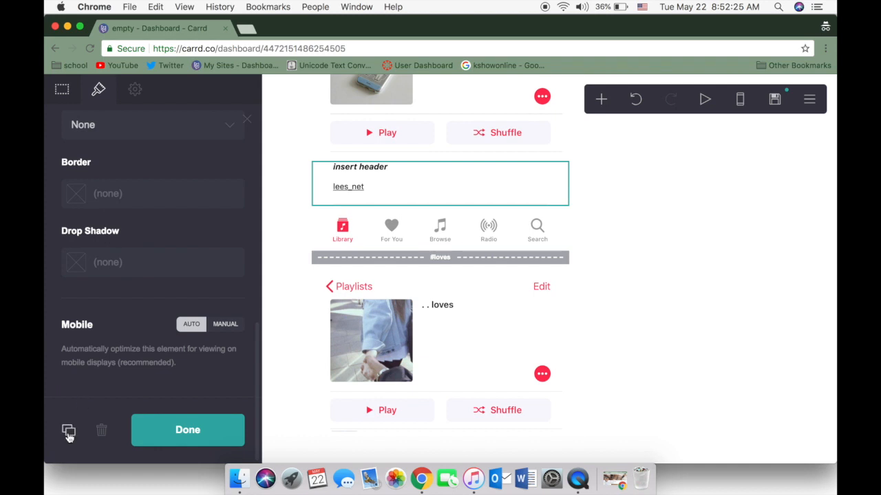
pyautogui.click(68, 430)
pyautogui.moveTo(562, 273); pyautogui.dragTo(563, 457)
pyautogui.moveTo(560, 189); pyautogui.dragTo(548, 417)
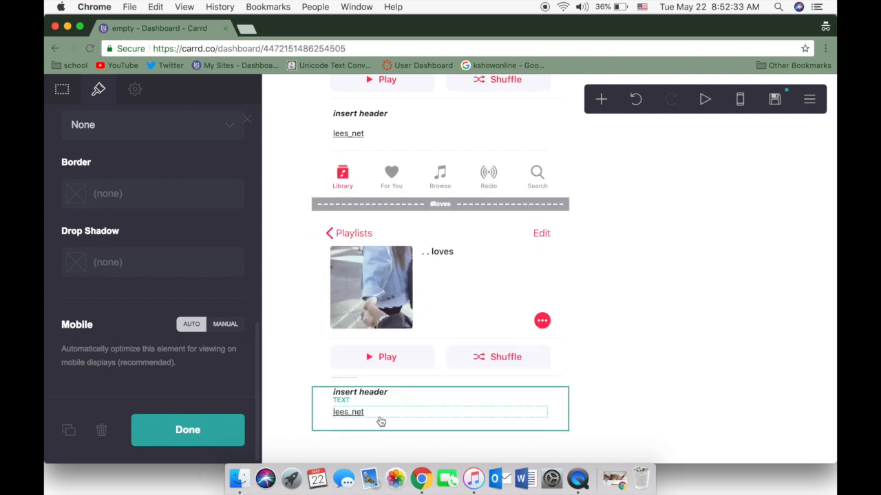
# Clear the profile link text in the container beneath the loves image and close its settings
pyautogui.click(380, 418)
pyautogui.press('super+a')
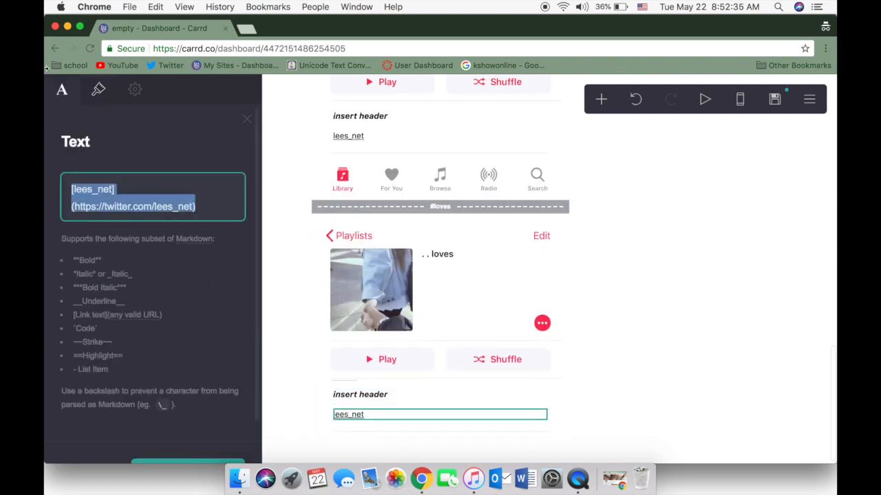
pyautogui.press('BackSpace')
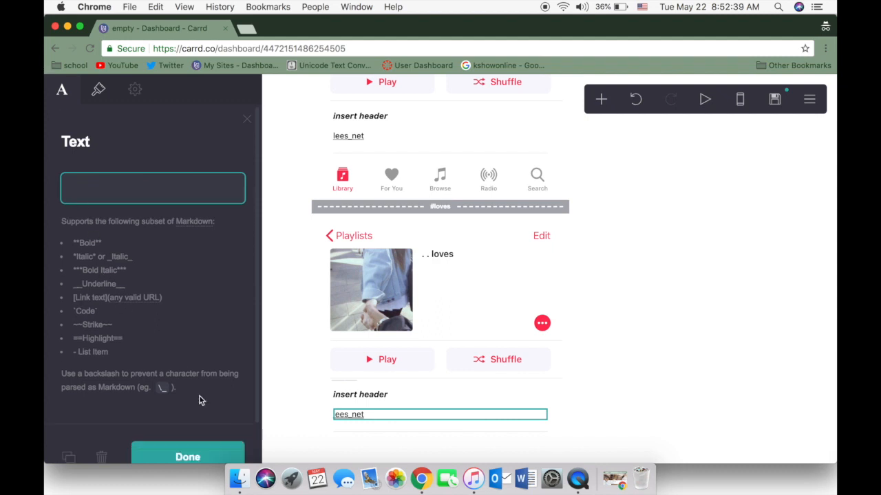
pyautogui.click(196, 458)
pyautogui.scroll(-1, 555, 392)
pyautogui.scroll(14, 555, 392)
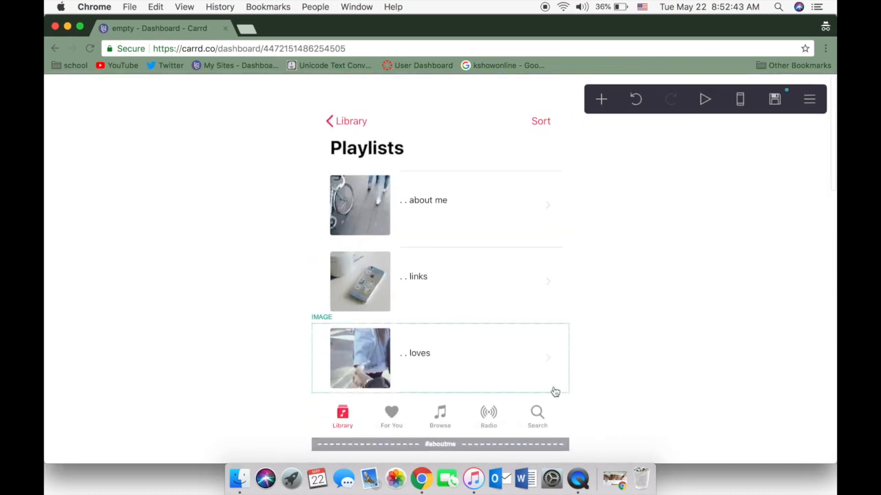